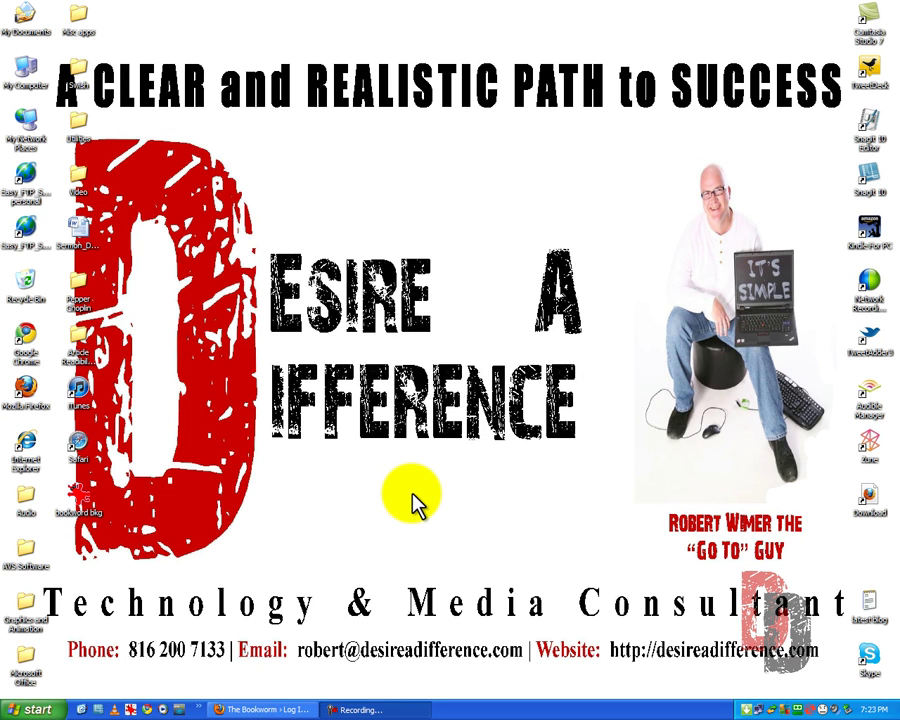
Sign in with the saved admin login and open the admin account's profile from Users.
left_click(285, 703)
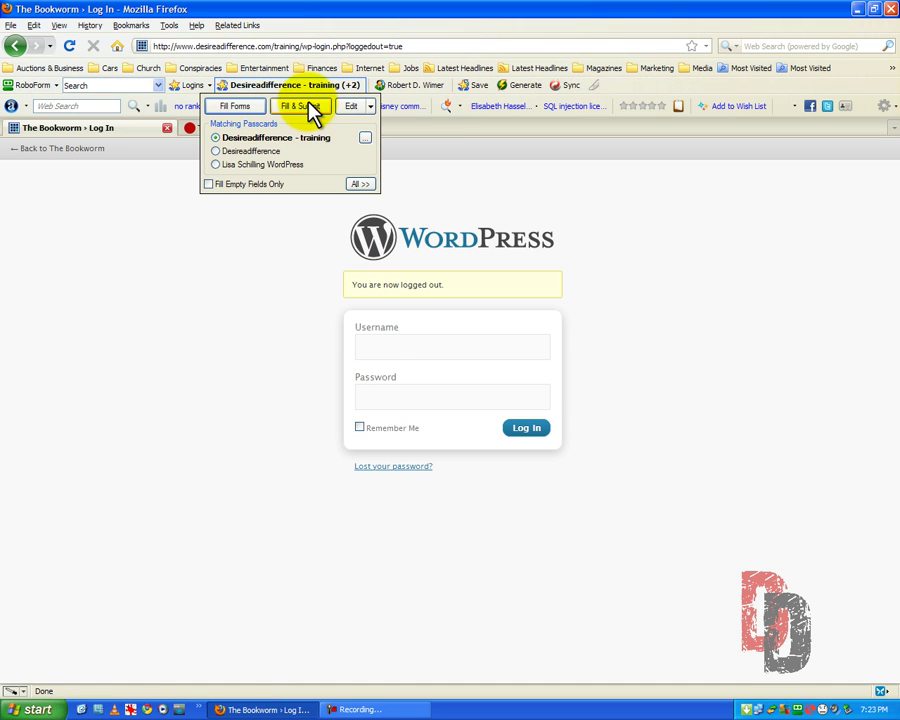
left_click(308, 106)
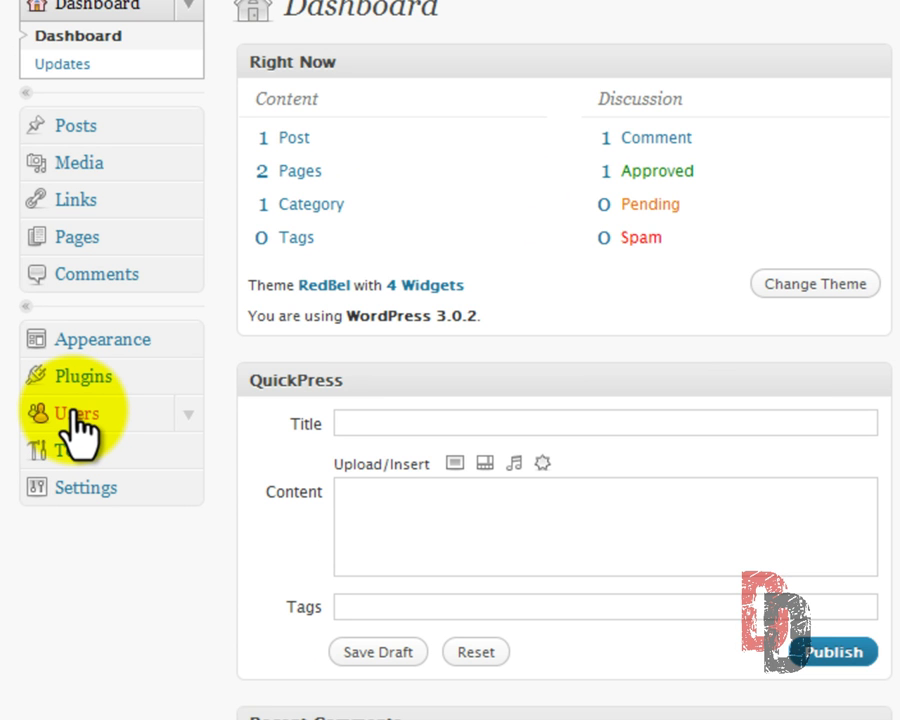
left_click(76, 416)
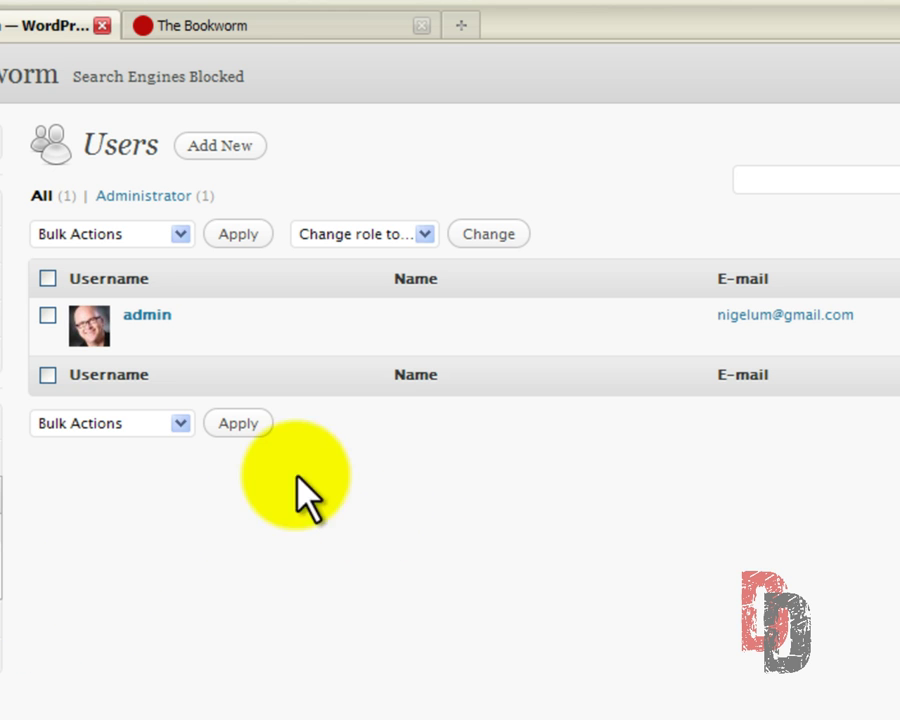
mouse_move(157, 338)
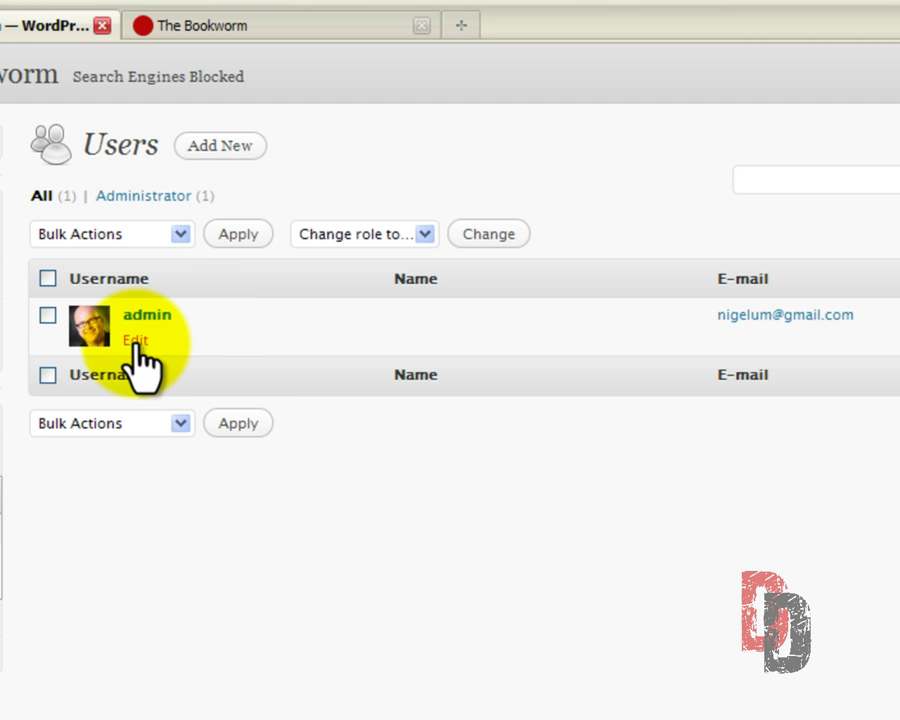
left_click(135, 341)
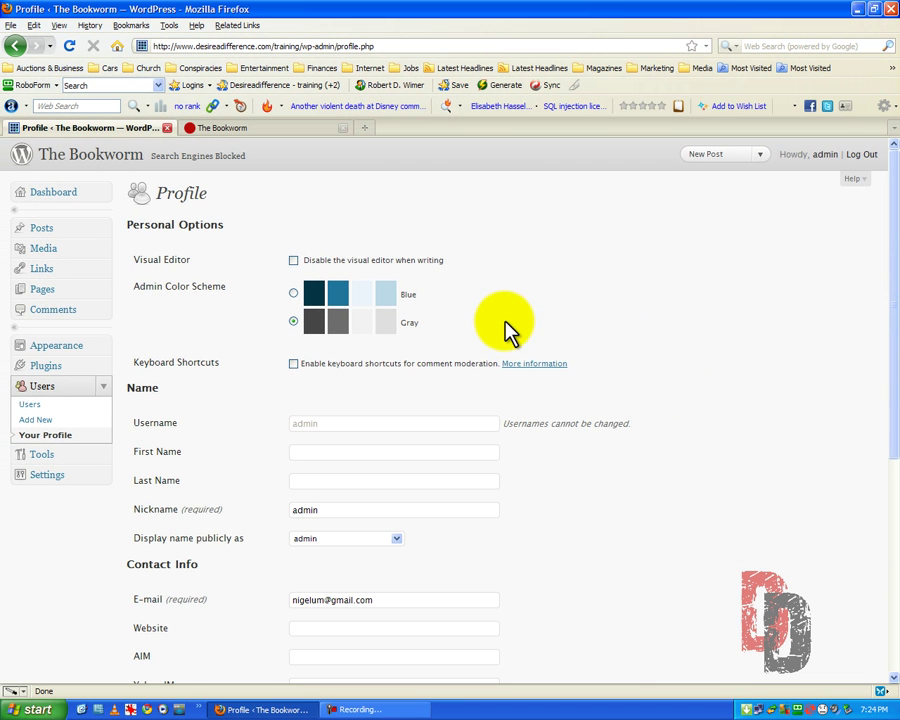
Switch the admin colour scheme from Gray to Blue and update the profile.
scroll(510, 330, "down", 4)
scroll(510, 330, "up", 2)
scroll(510, 330, "up", 3)
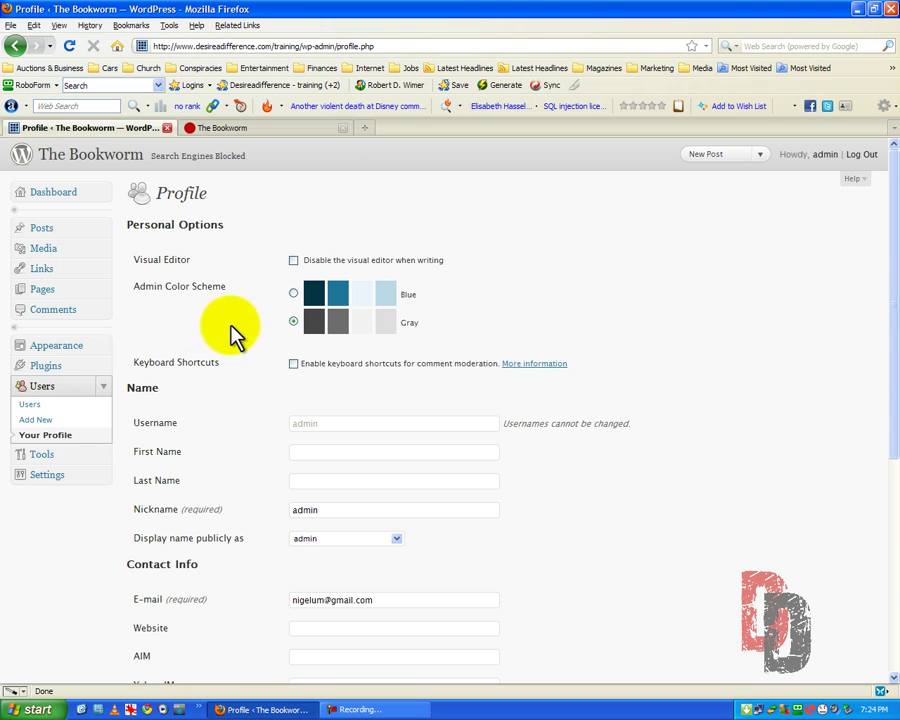
left_click(293, 294)
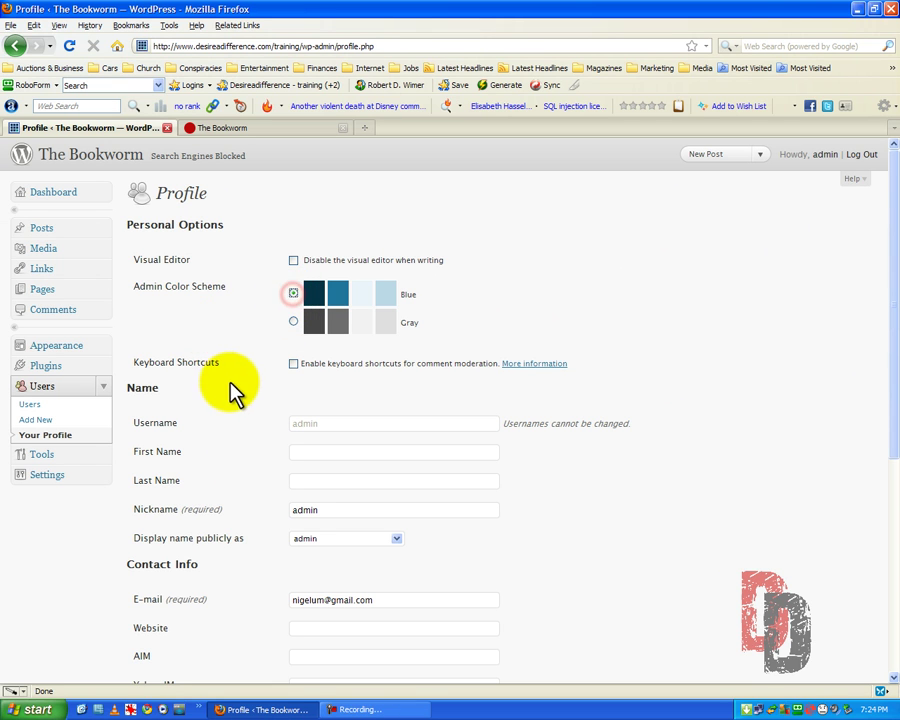
scroll(221, 370, "down", 6)
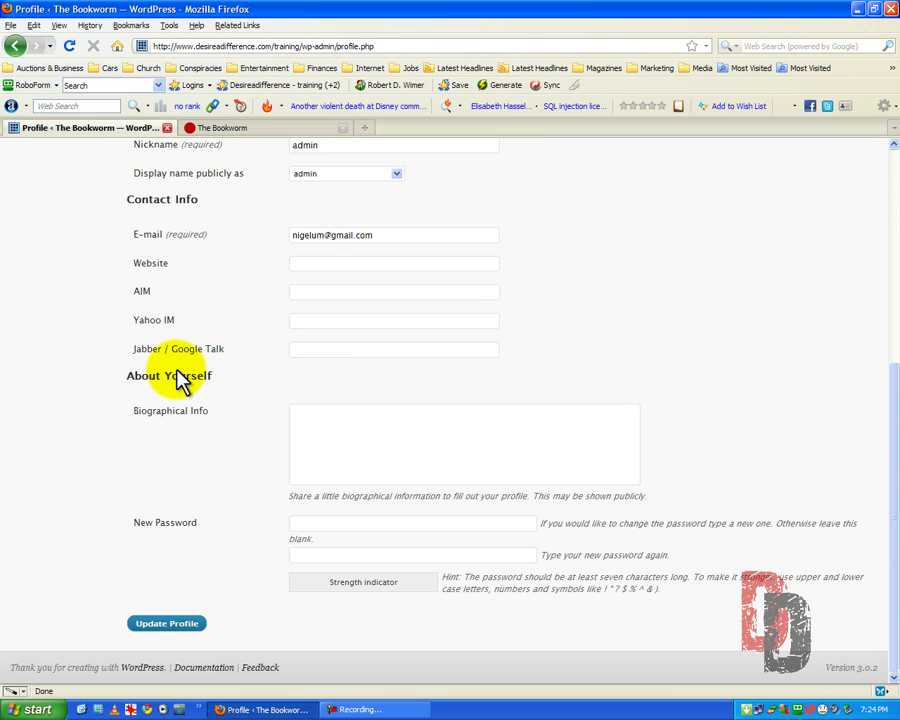
left_click(168, 625)
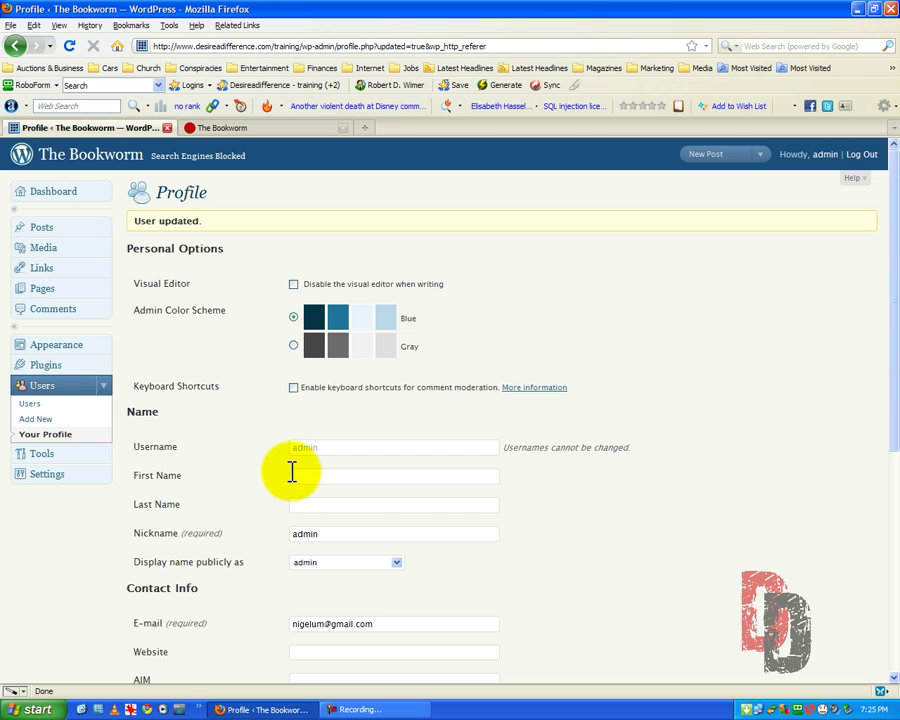
Enter the admin's first name, a last name followed by a tagline, and a first-name nickname.
scroll(370, 512, "down", 2)
scroll(366, 502, "down", 2)
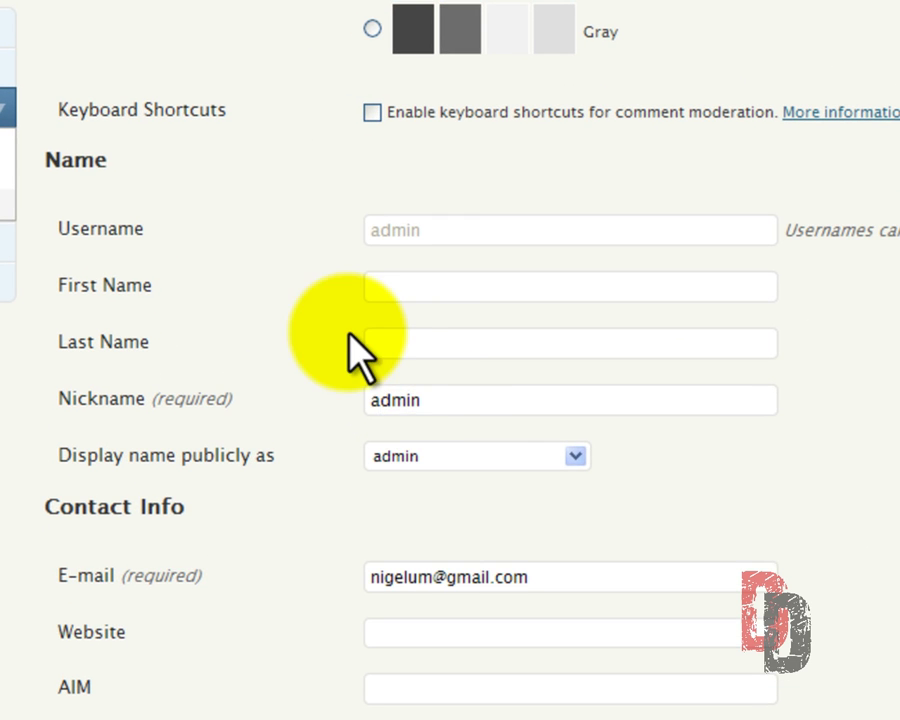
left_click(385, 290)
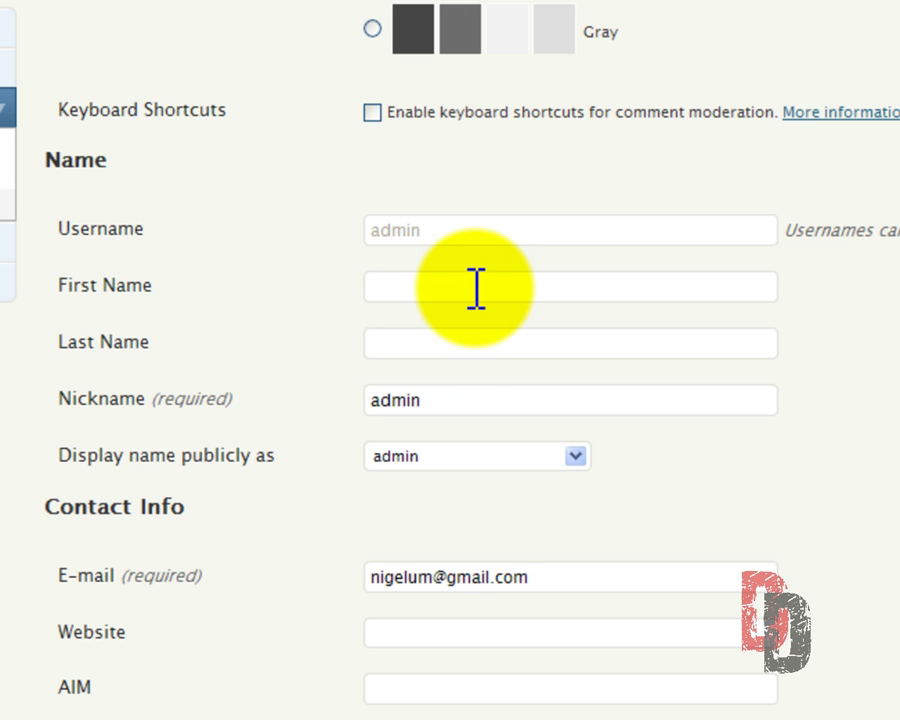
type("Robert")
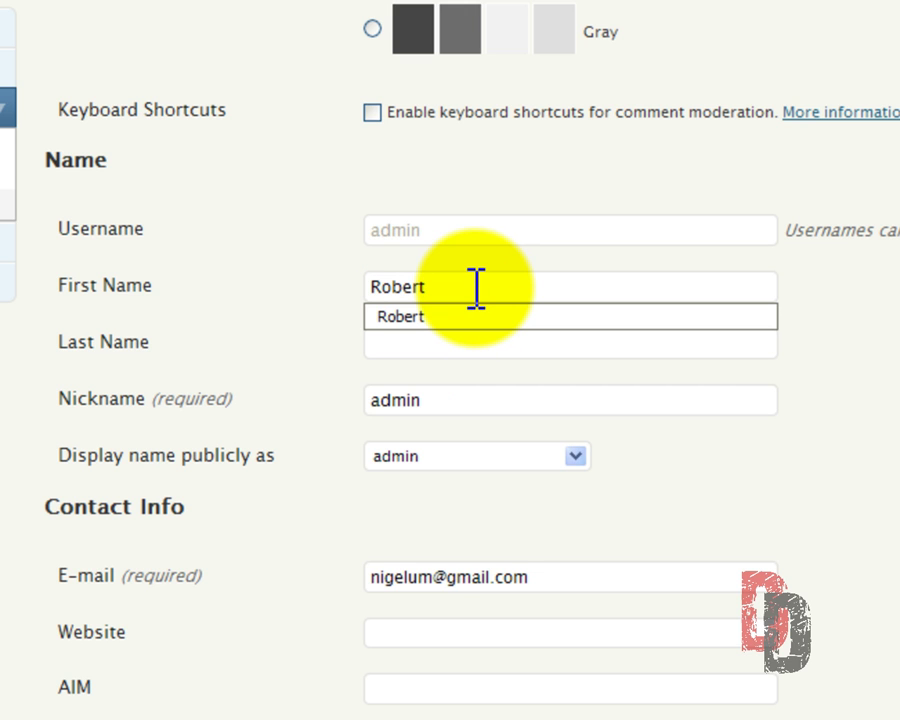
key("Tab")
type("Wimer")
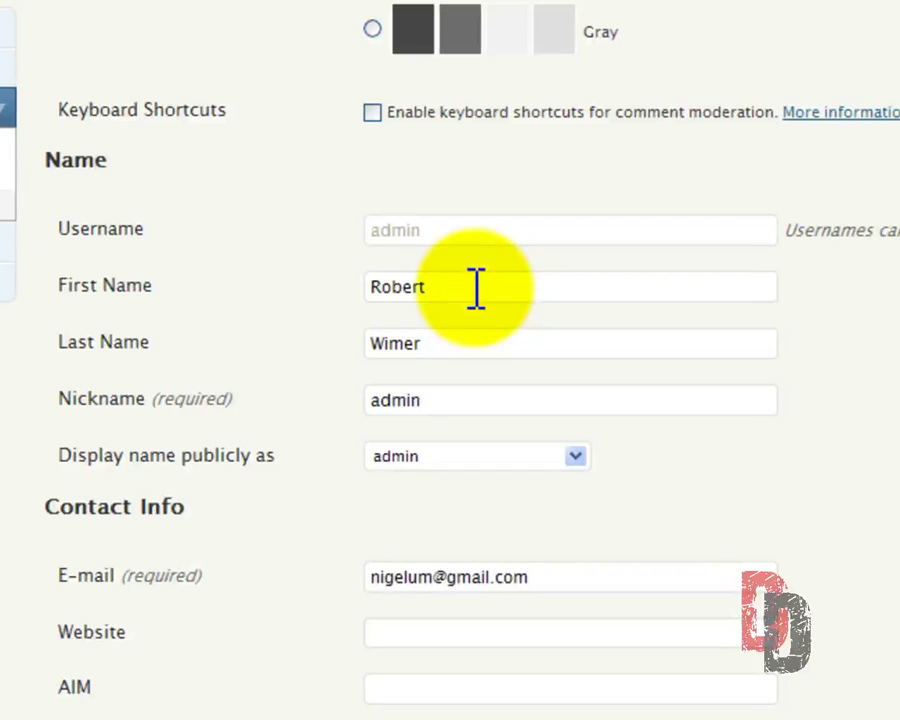
type(", the \"Go To\" Guy")
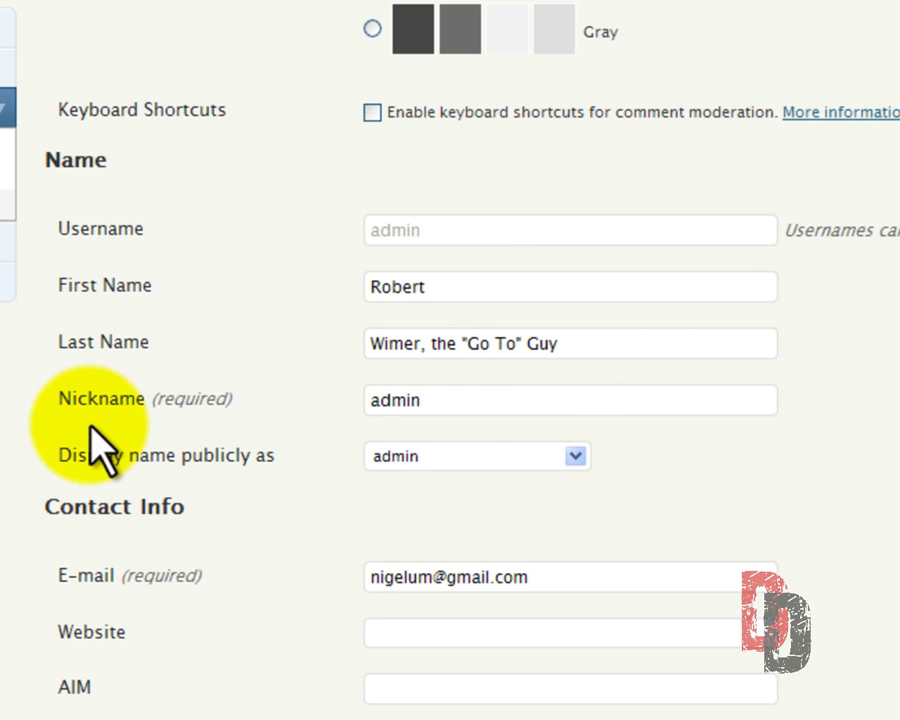
double_click(440, 401)
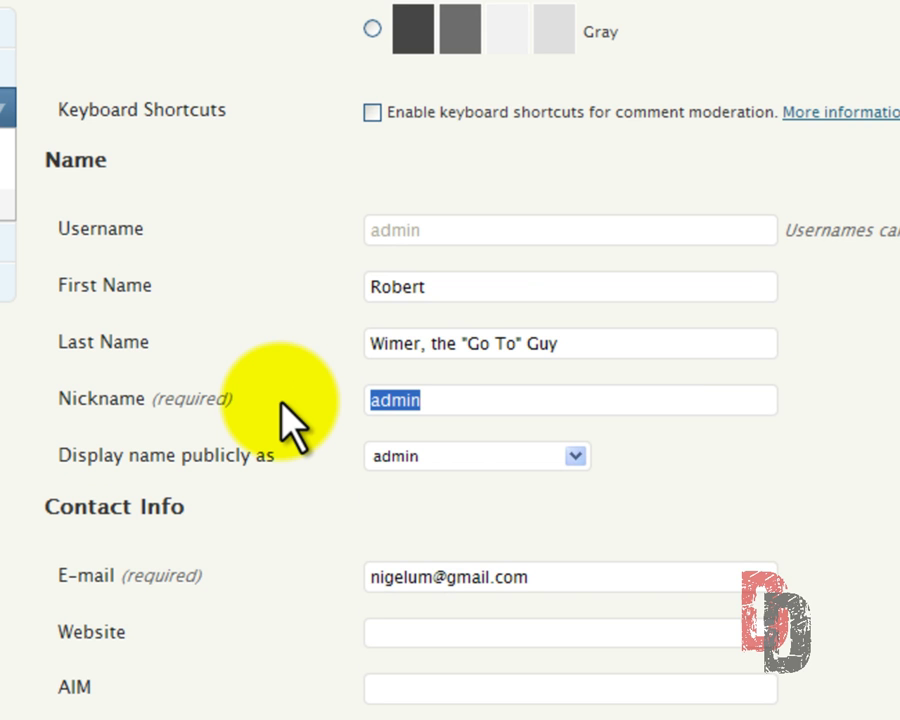
type("Robert")
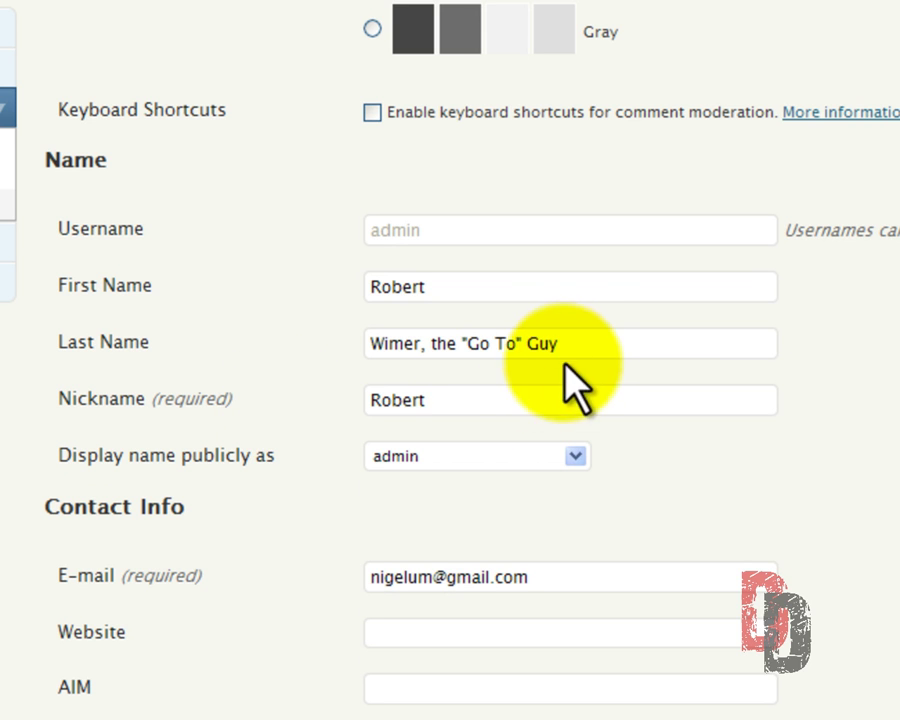
left_click_drag(573, 342, 420, 360)
key("ctrl+c")
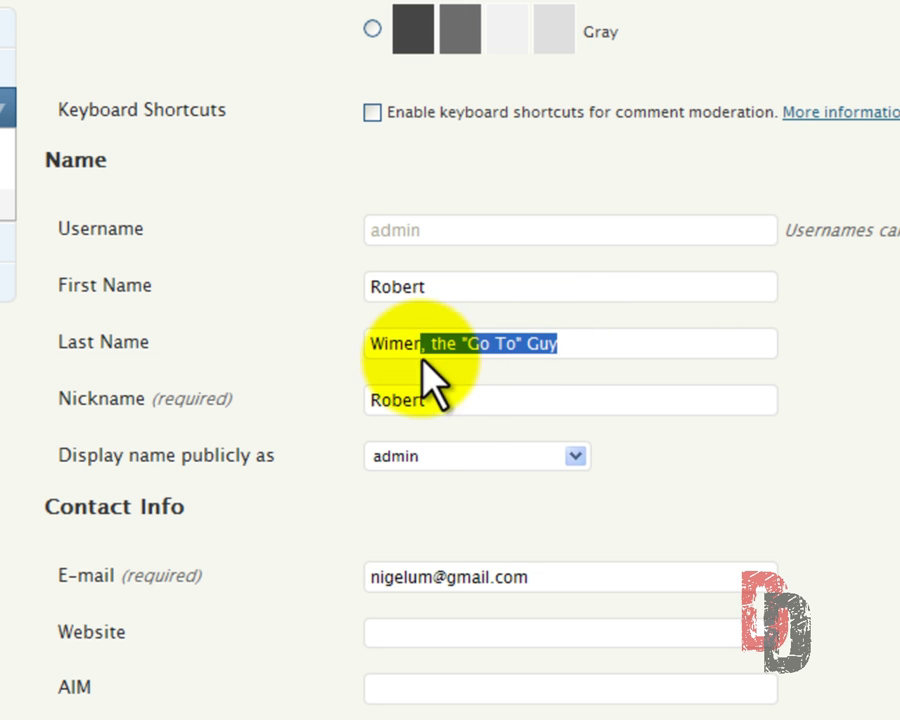
key("BackSpace")
left_click(438, 402)
Restore the tagline after the surname, display the full name publicly, and save the profile.
left_click(573, 452)
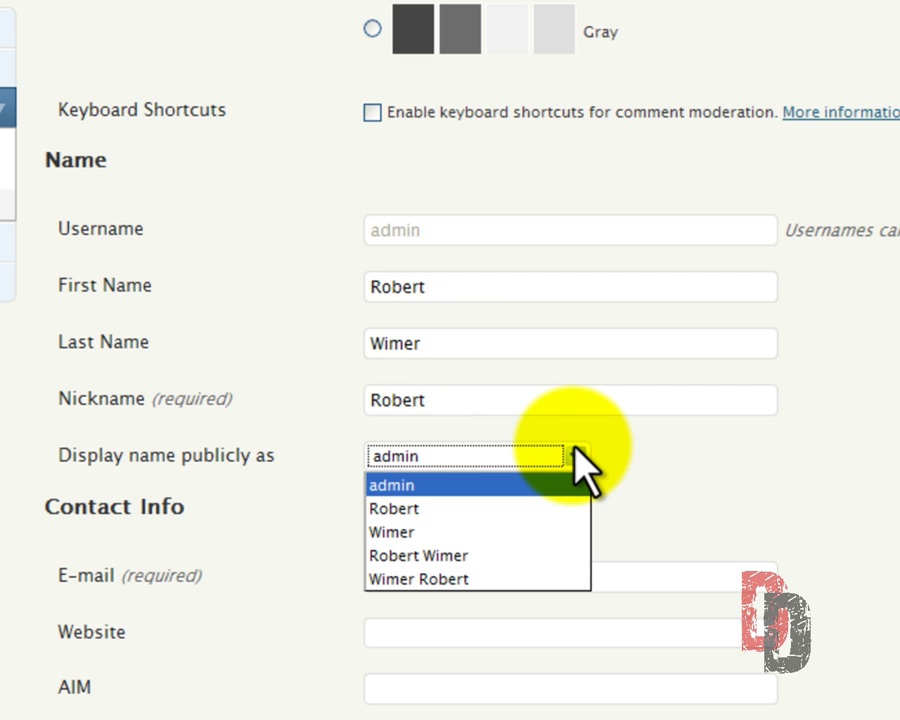
left_click(575, 456)
left_click(447, 350)
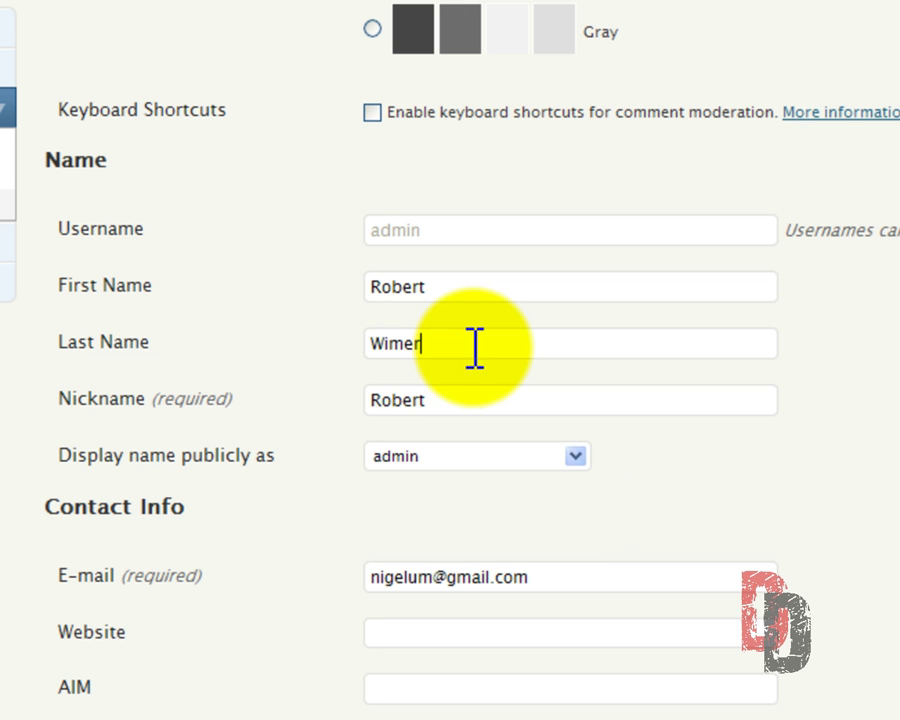
key("ctrl+v")
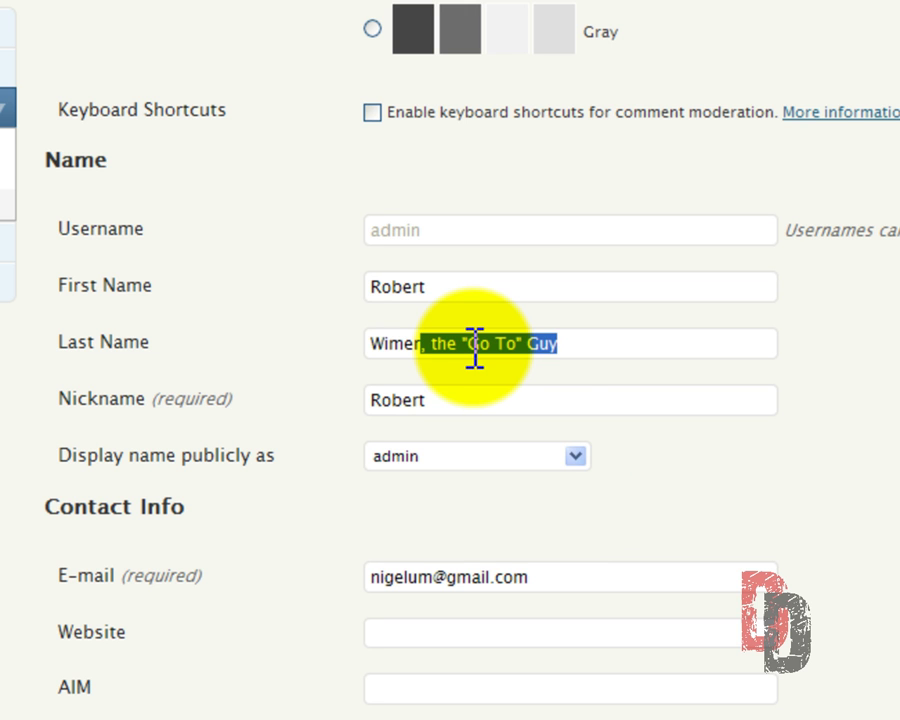
left_click(582, 343)
left_click(434, 405)
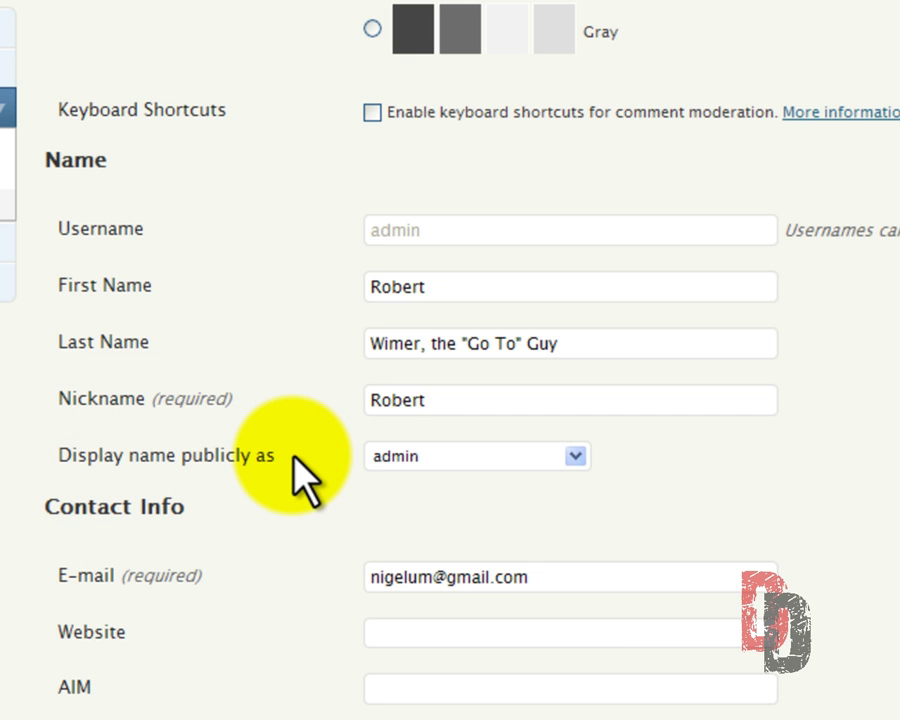
left_click(567, 452)
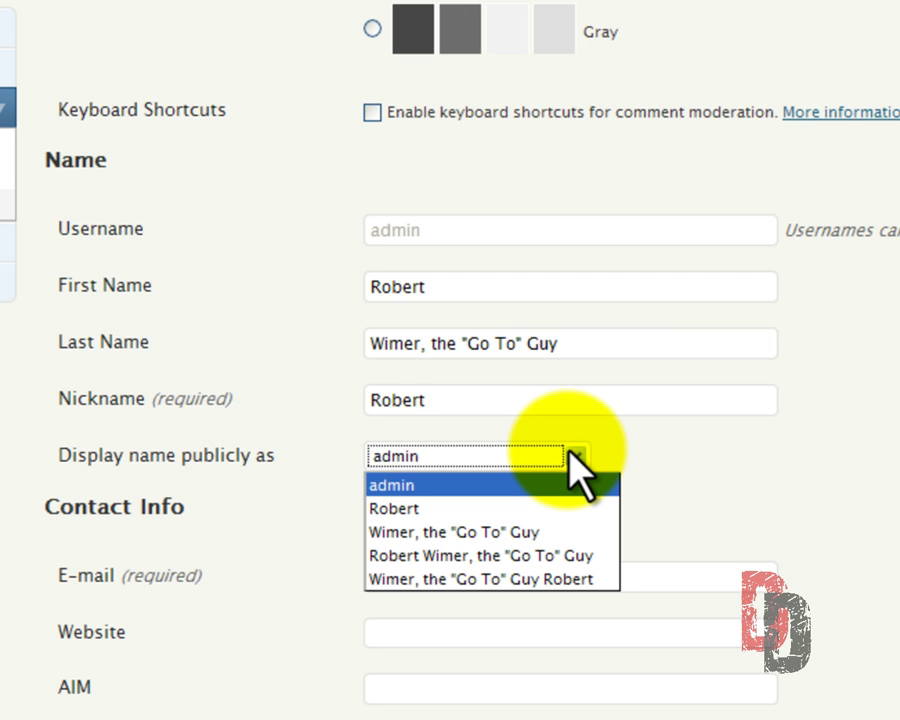
left_click(548, 558)
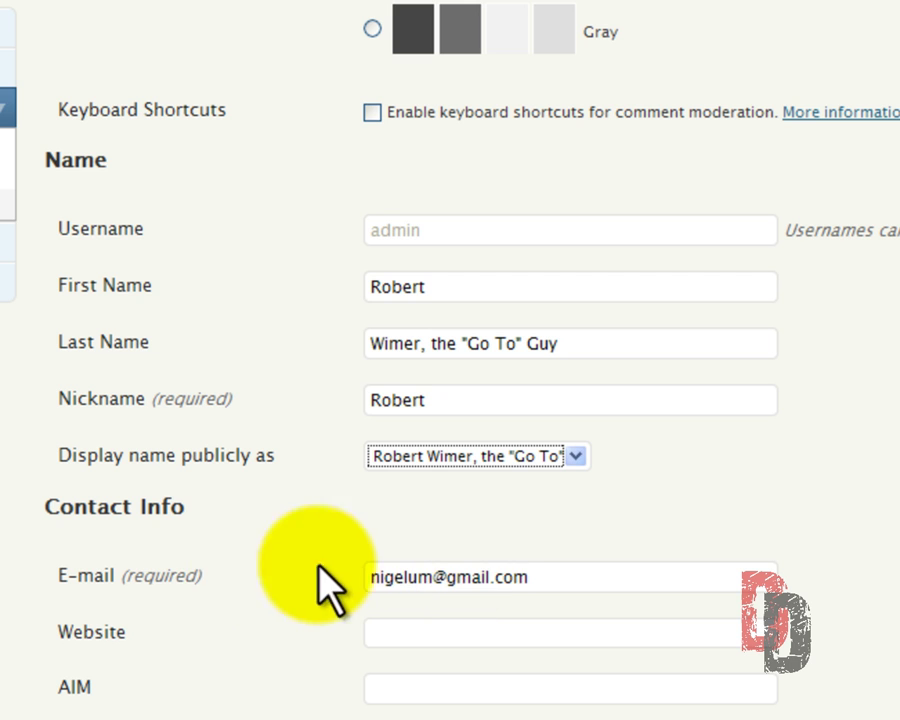
scroll(240, 580, "down", 6)
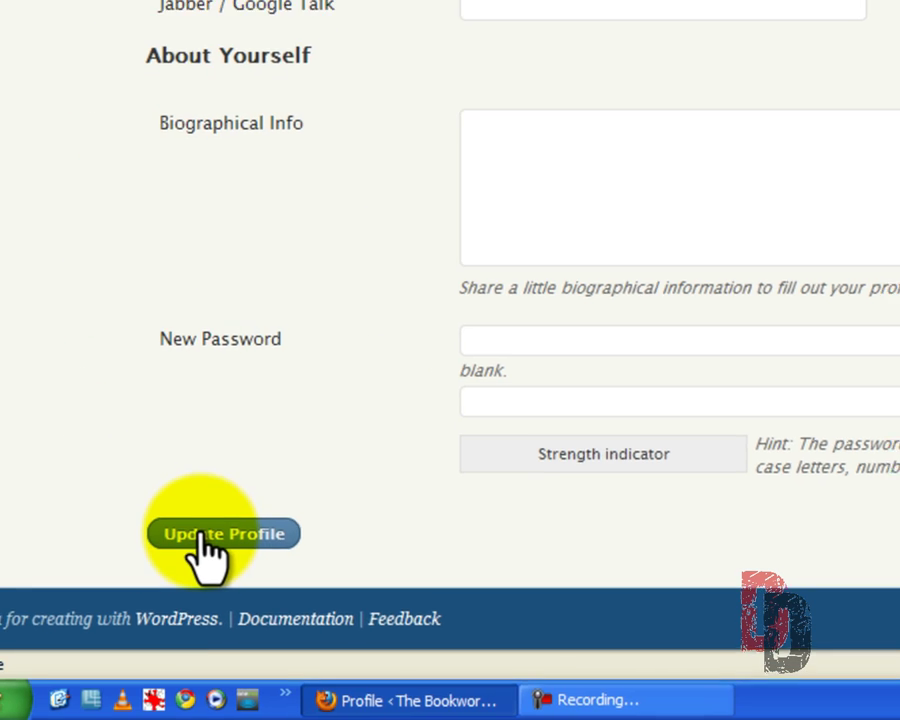
left_click(205, 530)
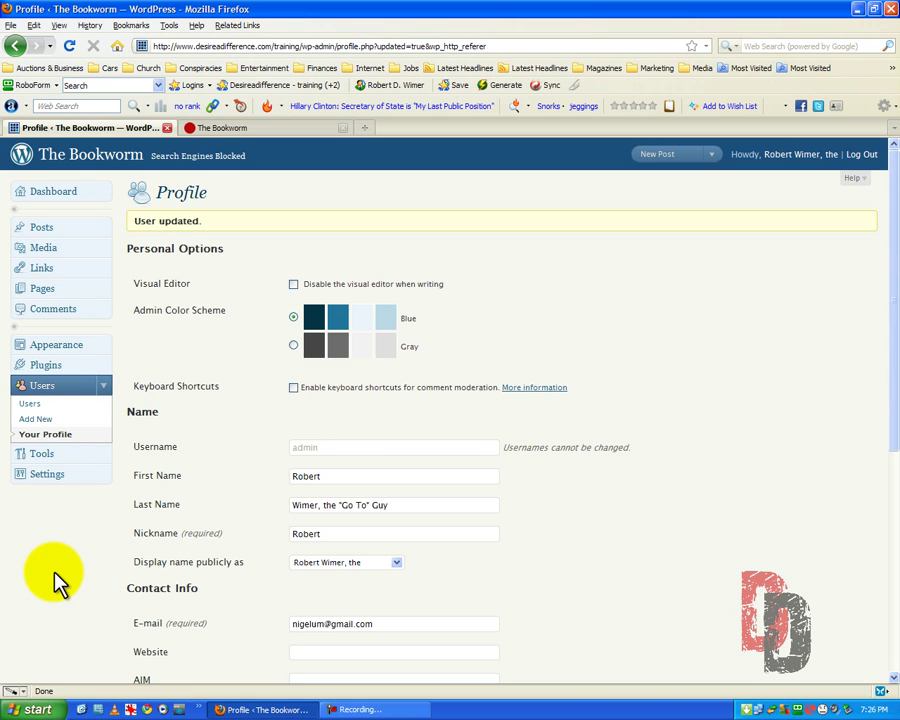
scroll(60, 575, "down", 3)
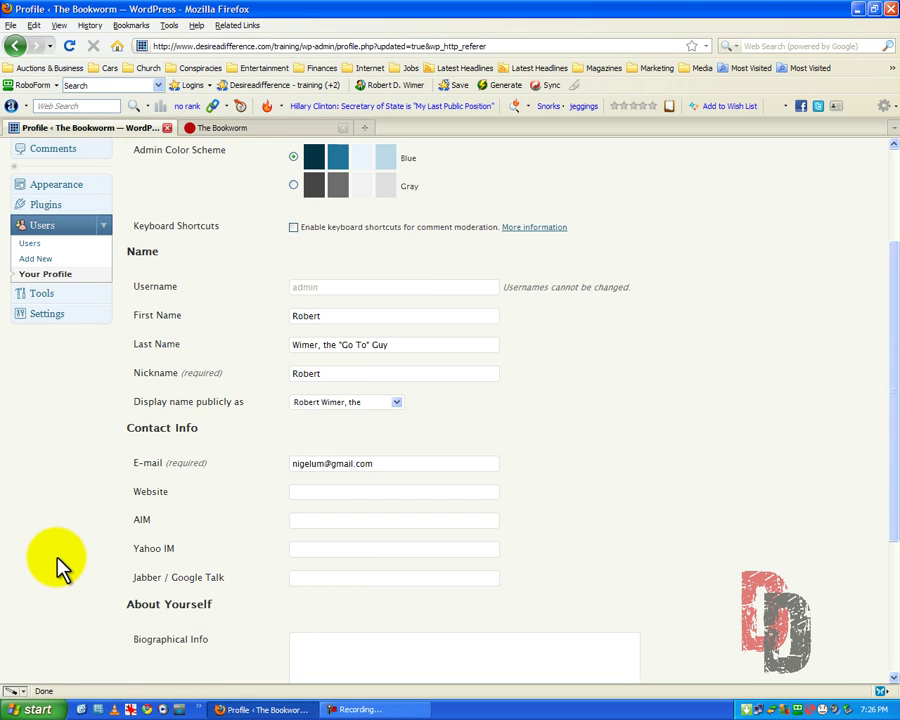
scroll(58, 563, "down", 1)
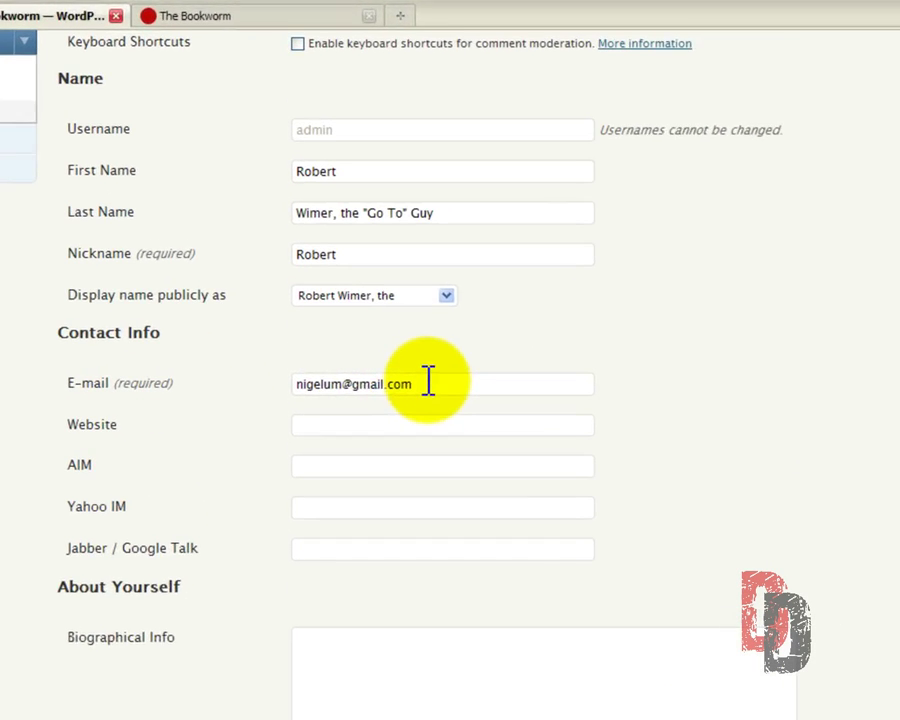
left_click_drag(427, 381, 250, 378)
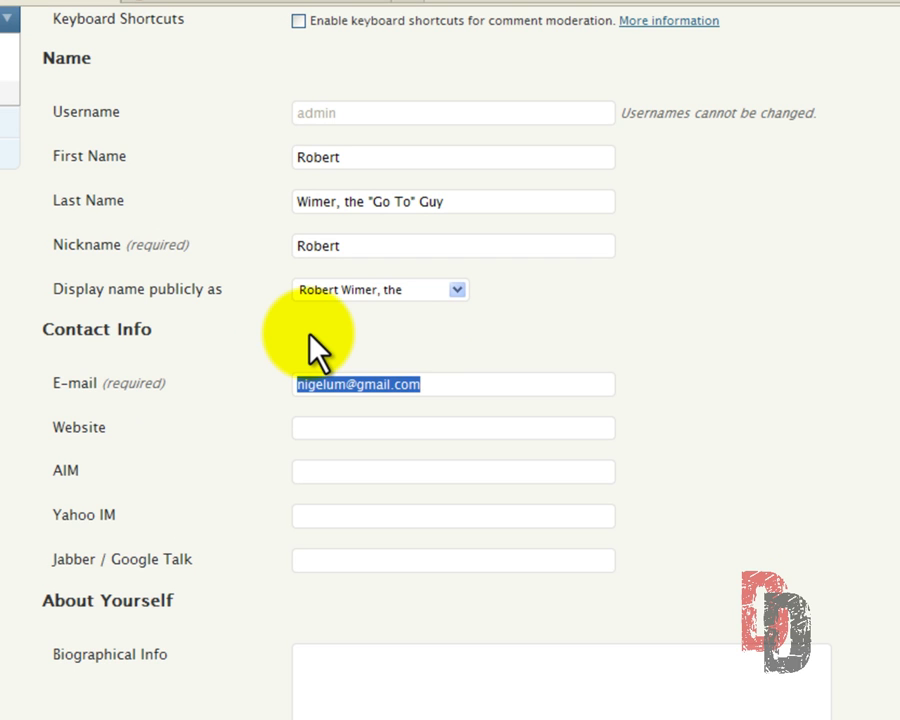
type("ro")
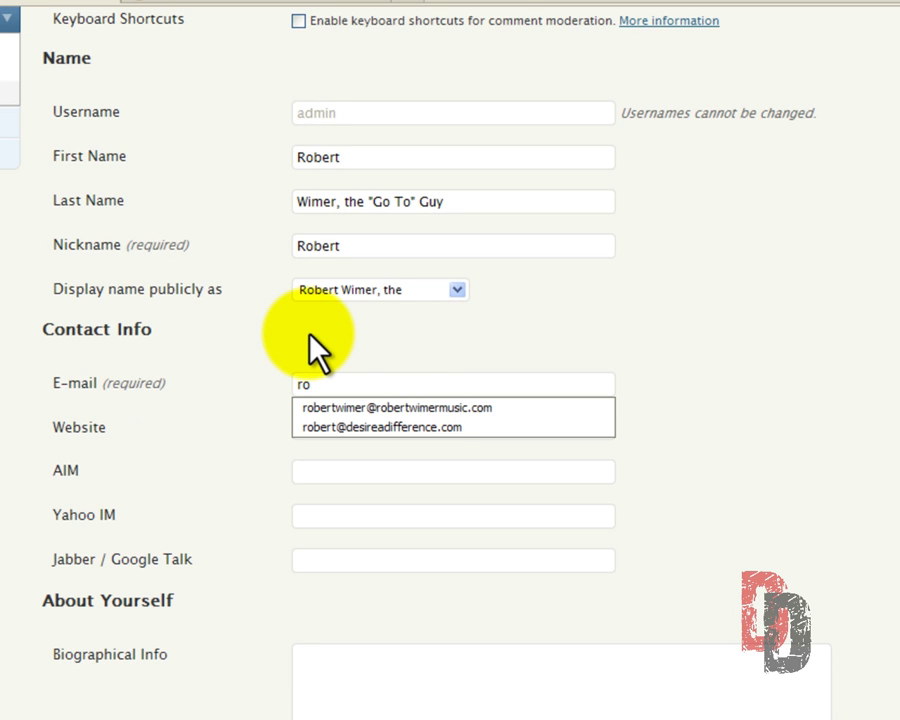
key("Down")
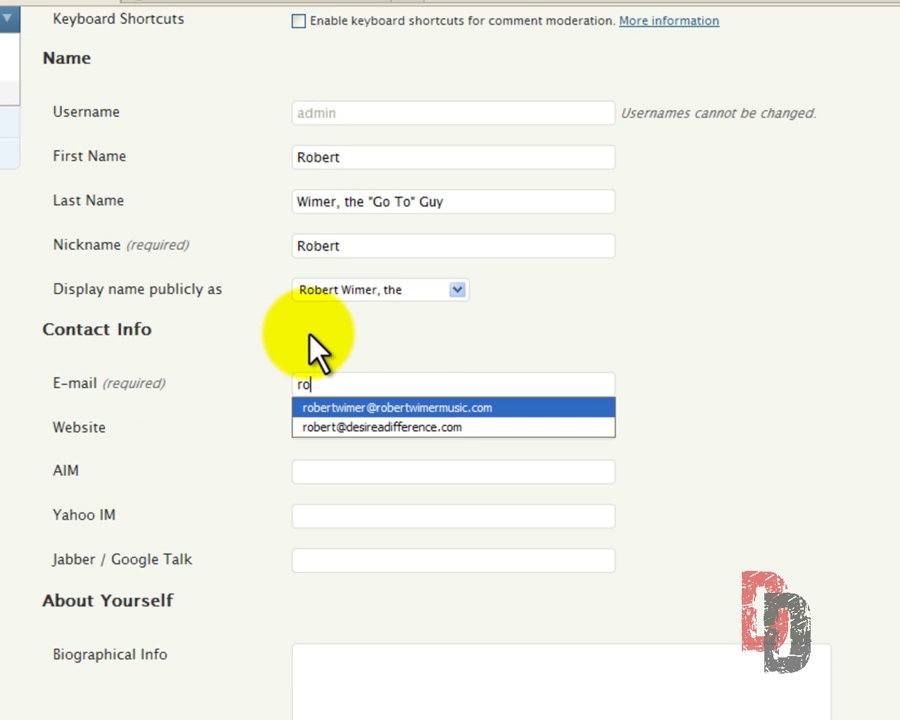
key("Down")
key("Return")
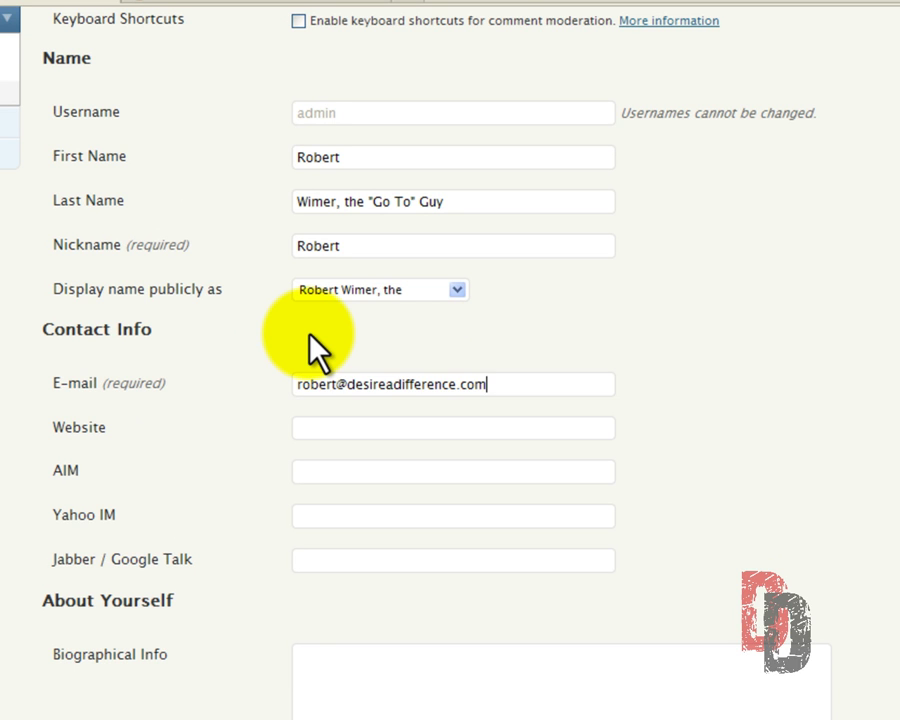
left_click(324, 426)
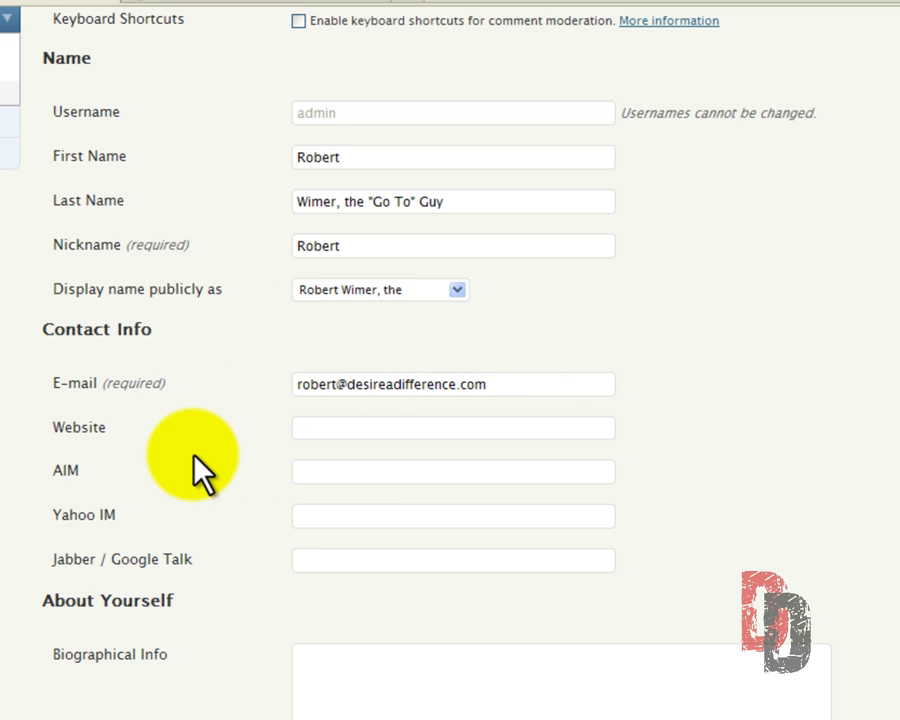
type("htt")
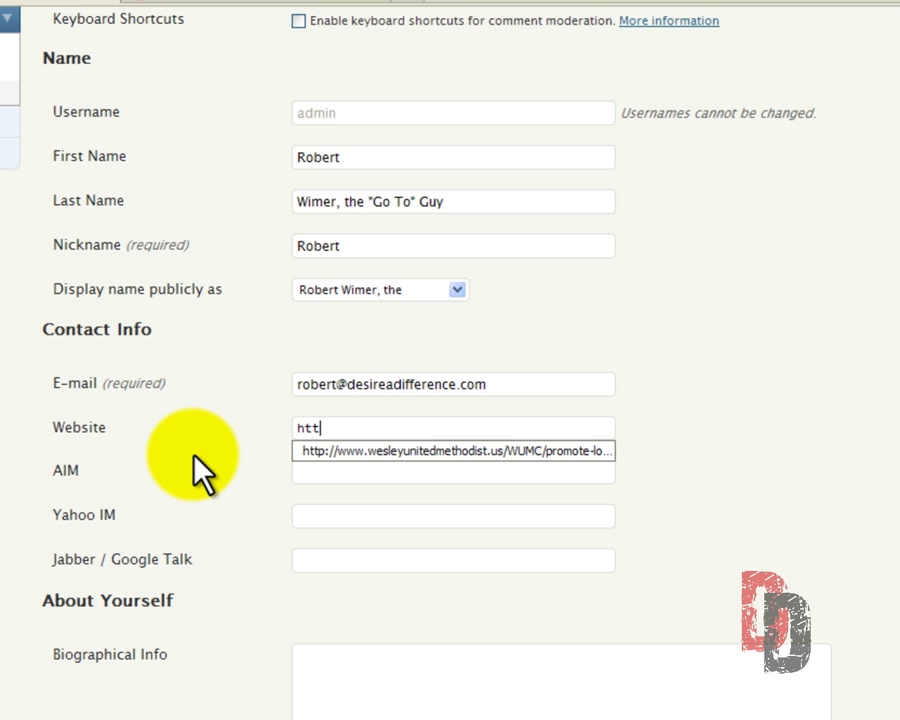
type("p://desiread")
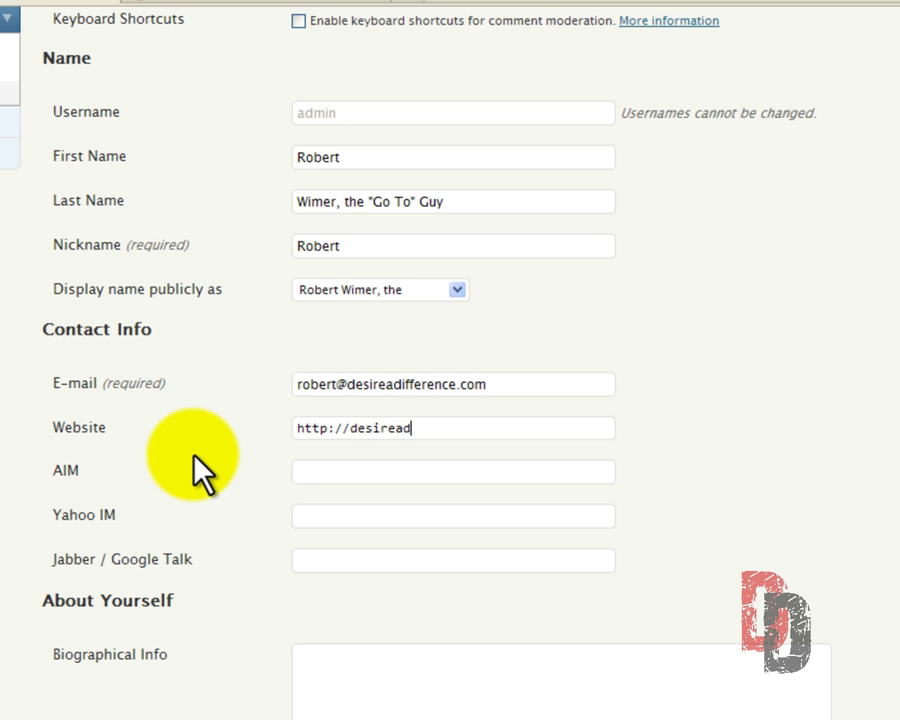
type("ifference.com")
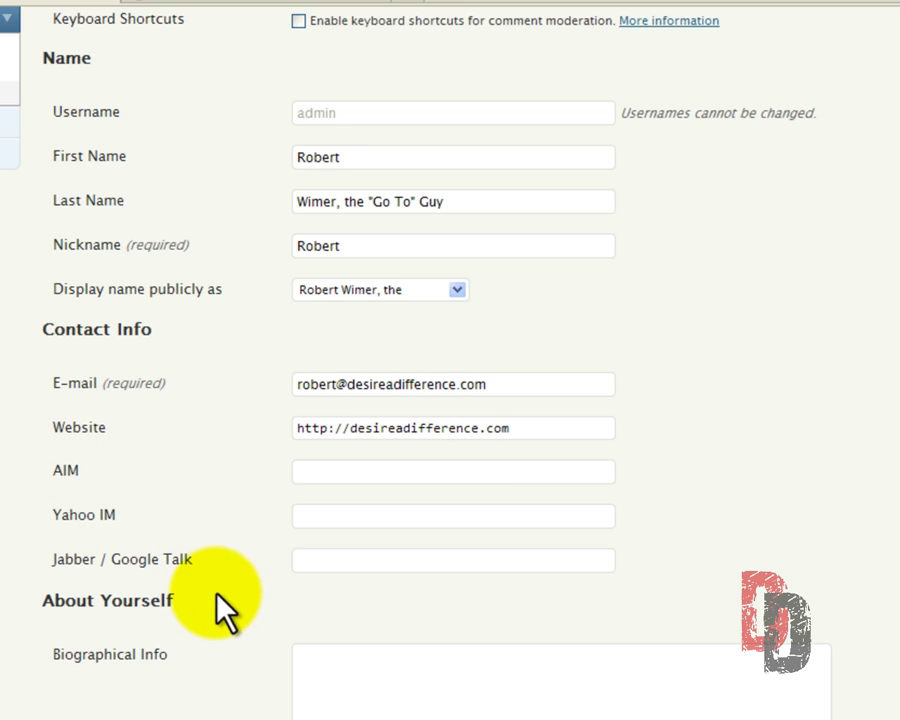
Fill Biographical Info with 'Site administrator and creator.'.
left_click(329, 668)
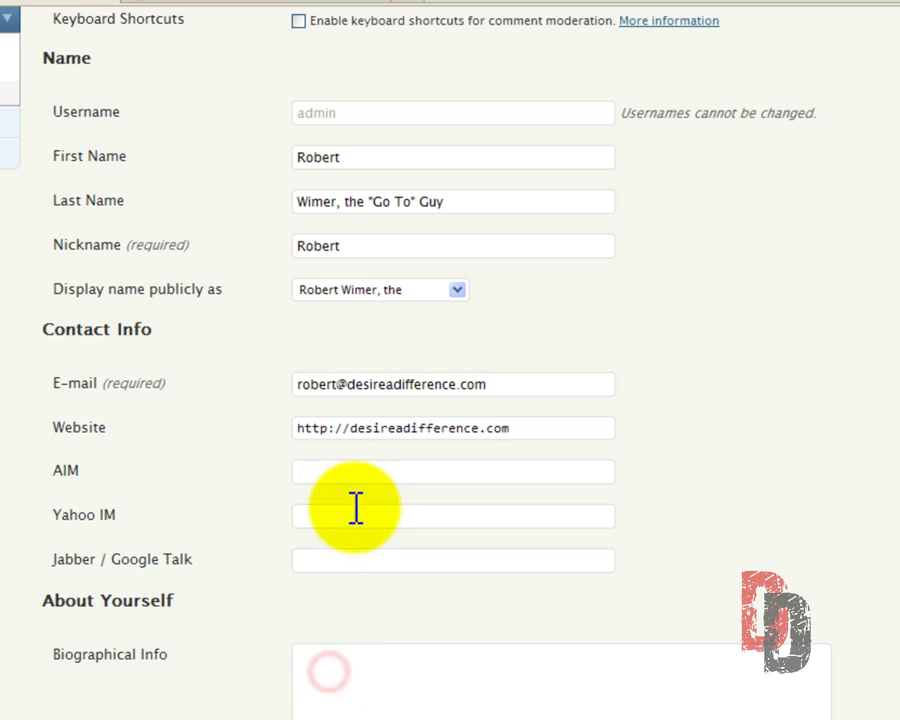
scroll(366, 512, "down", 5)
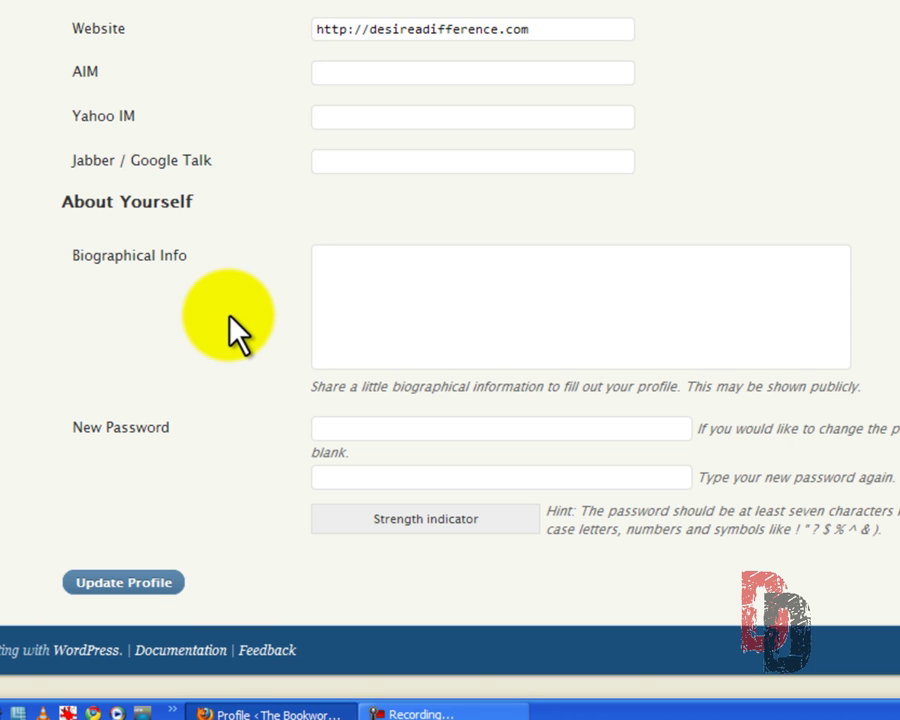
type("Site administr")
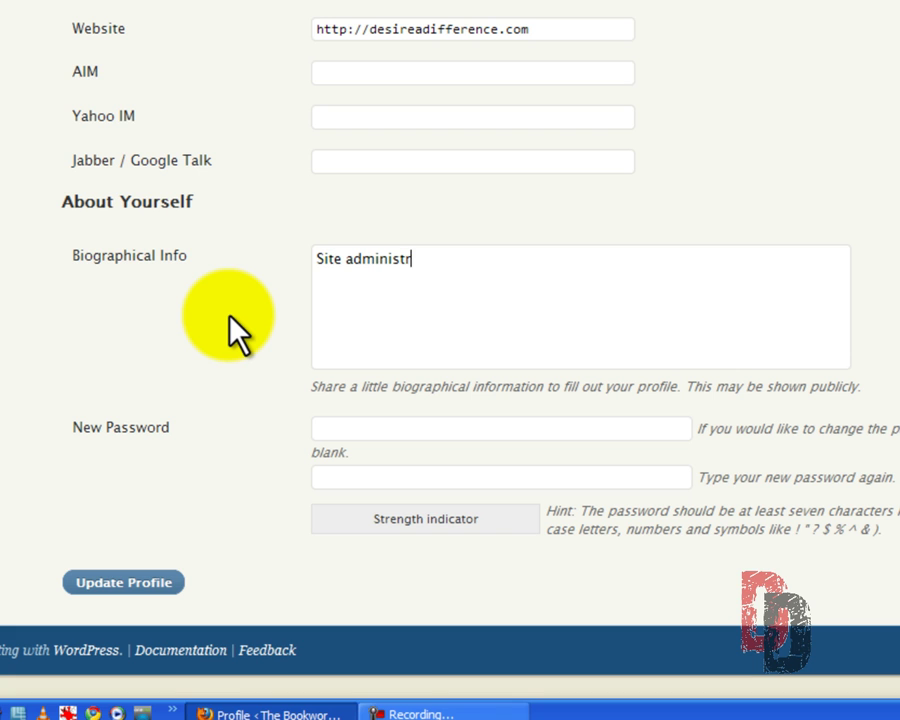
type("ator and cre")
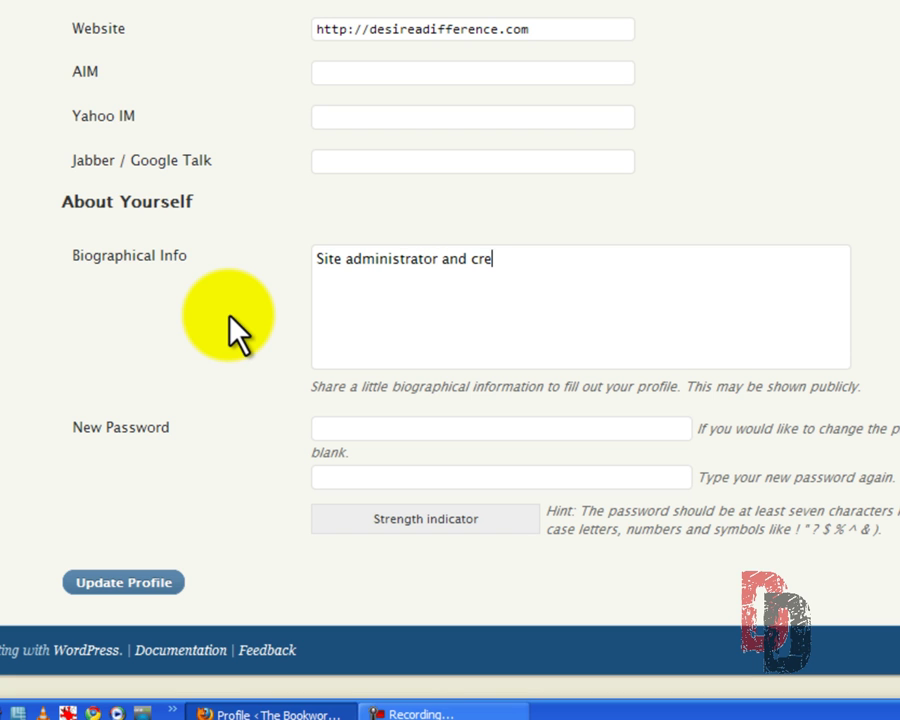
type("ator.")
left_click(335, 428)
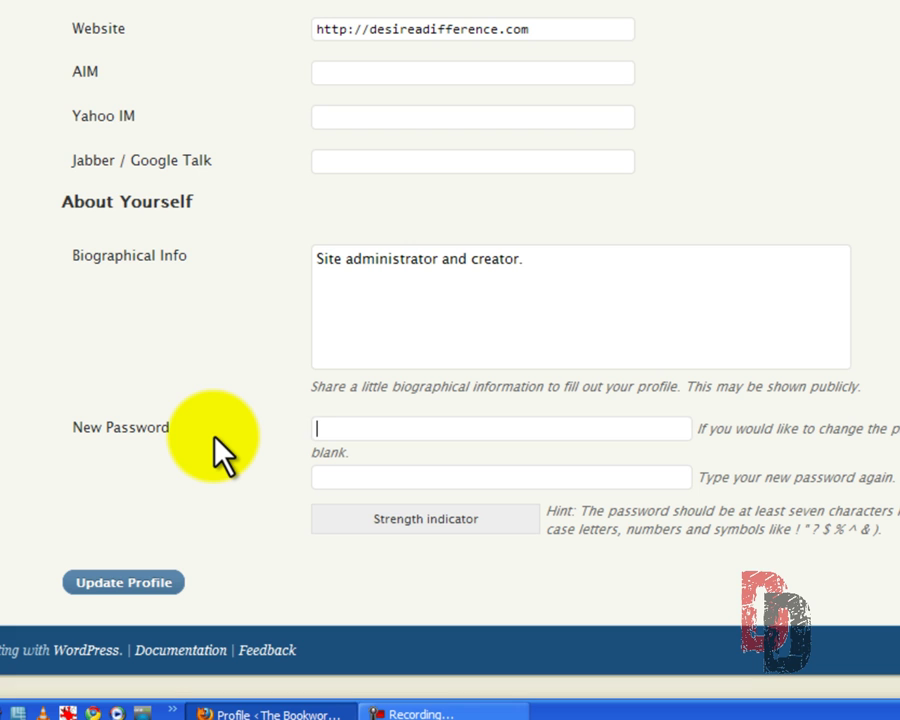
Try a new password and confirmation, then clear both fields to keep the current password.
type("password12")
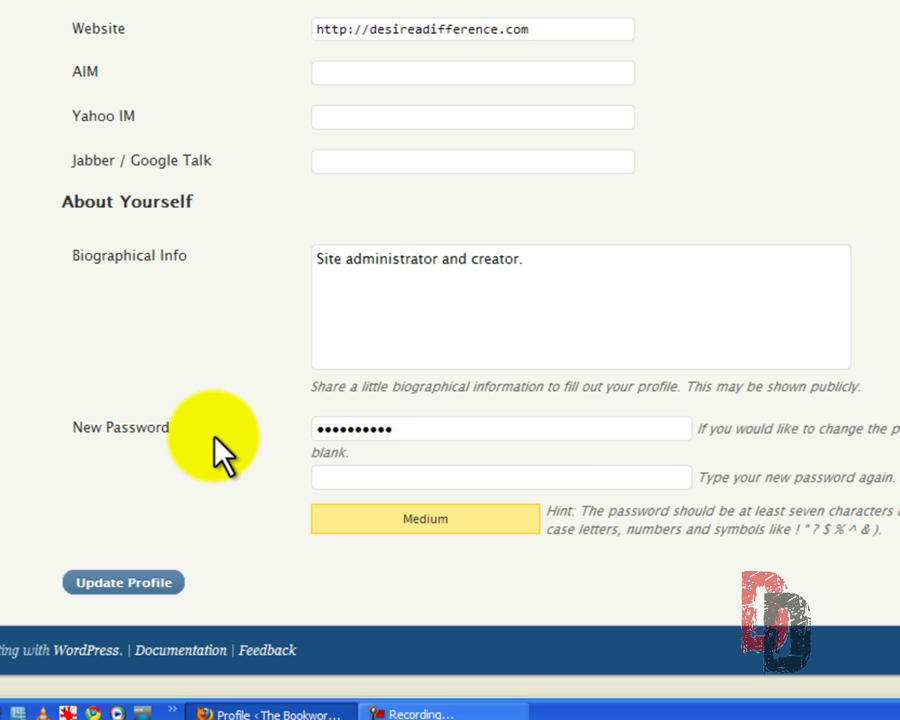
type("345")
key("Tab")
type("passw")
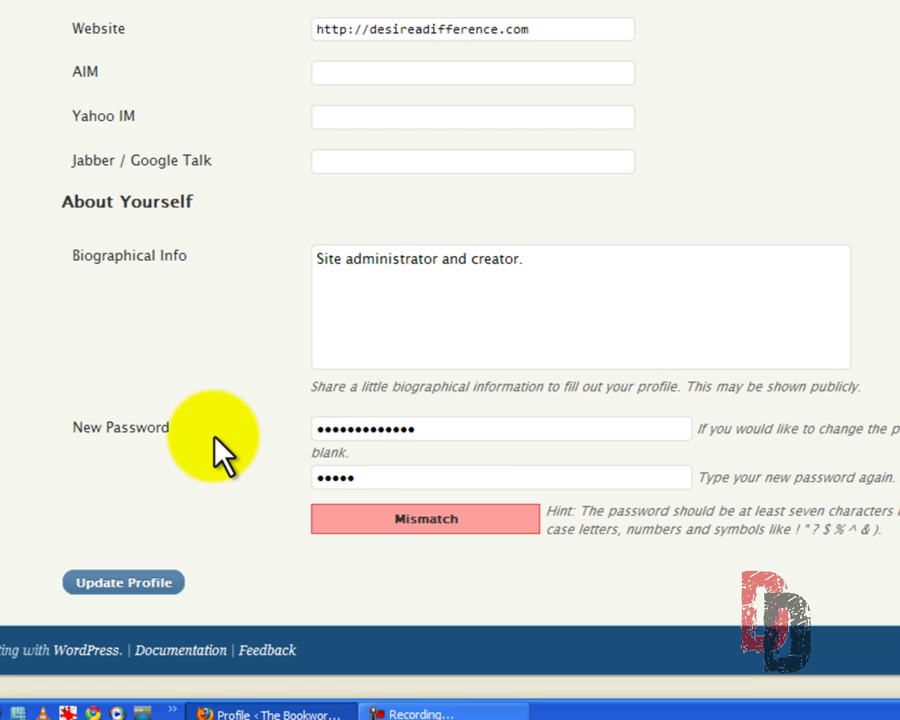
type("ord123456")
key("BackSpace")
key("BackSpace")
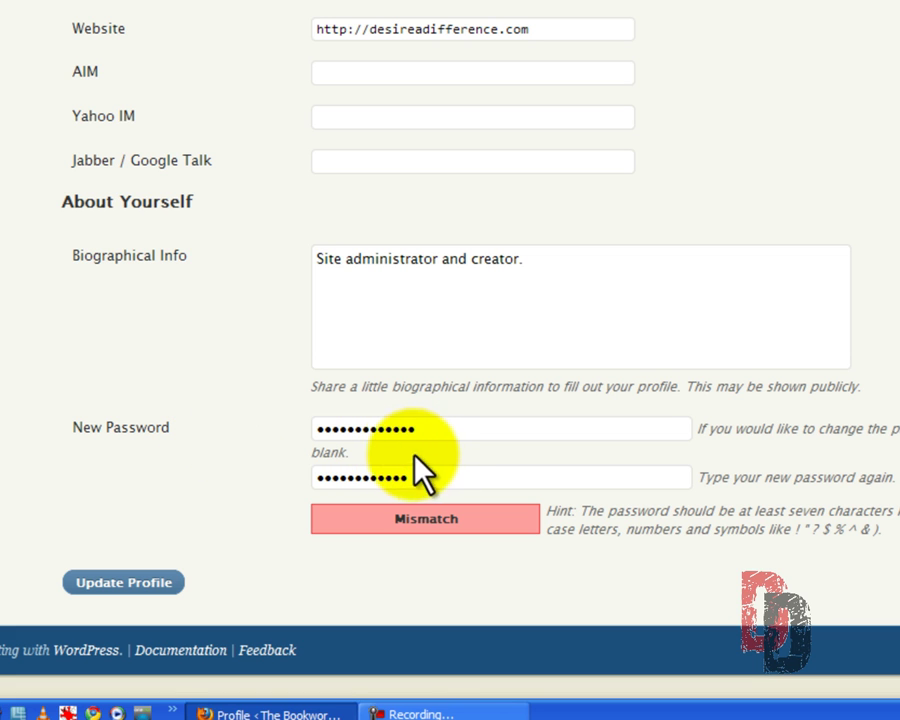
left_click_drag(420, 478, 237, 479)
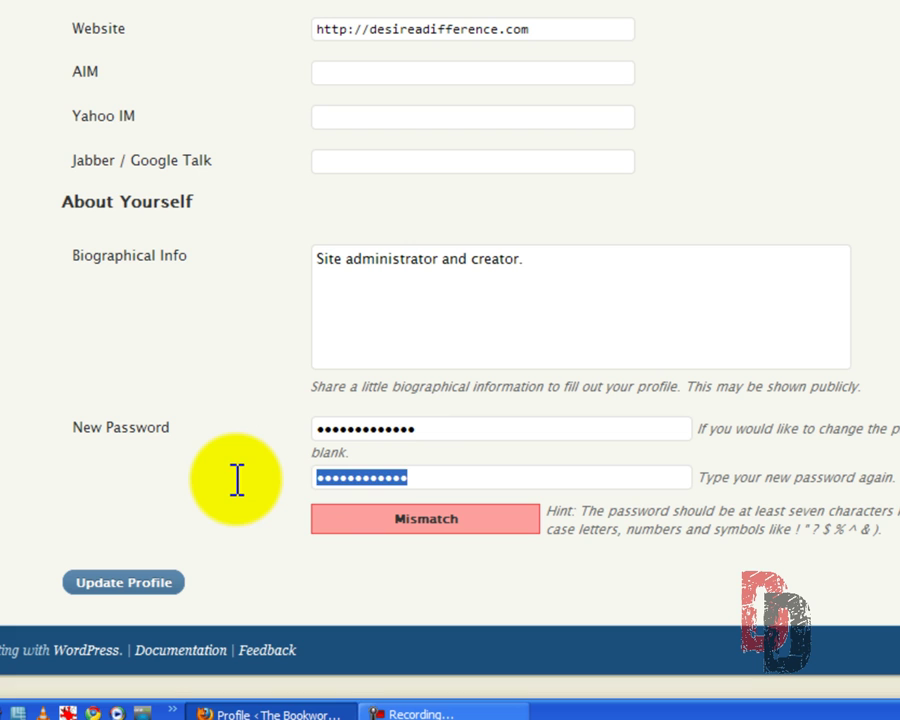
type("12345678")
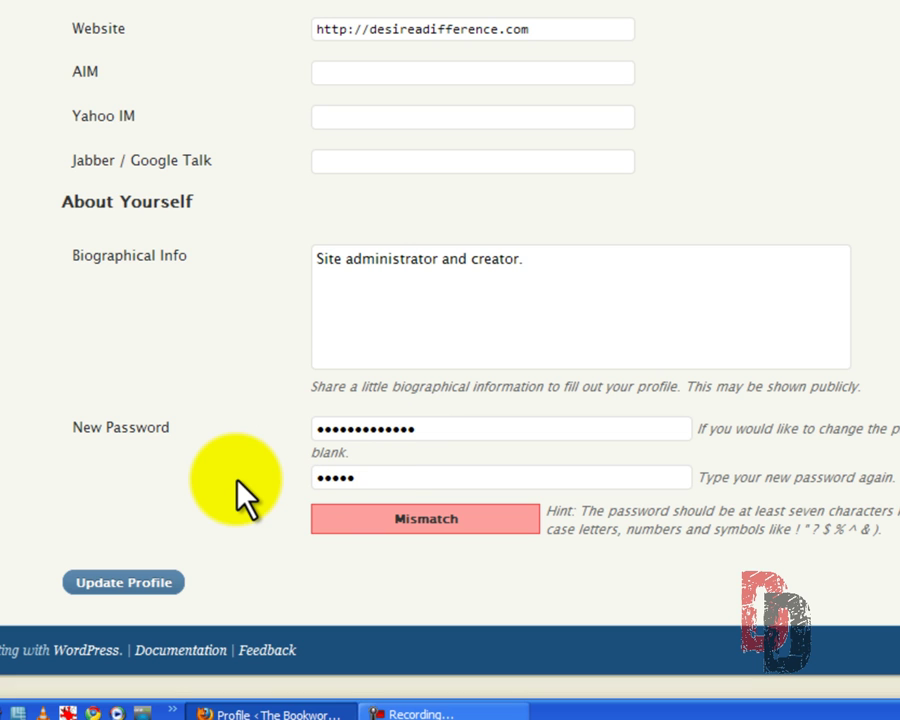
type("90abc")
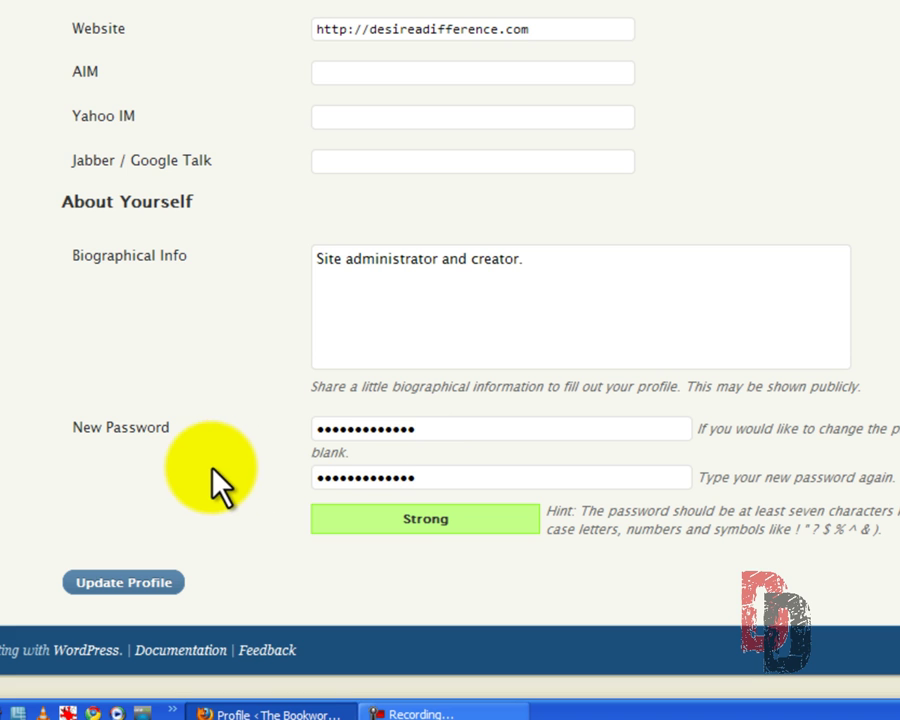
left_click_drag(426, 478, 261, 478)
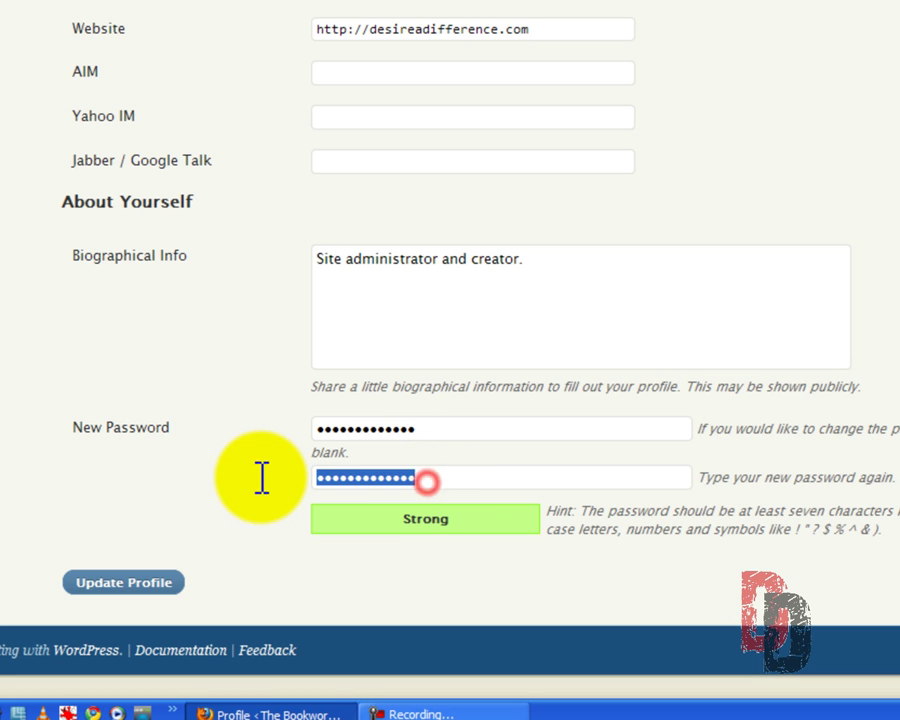
key("BackSpace")
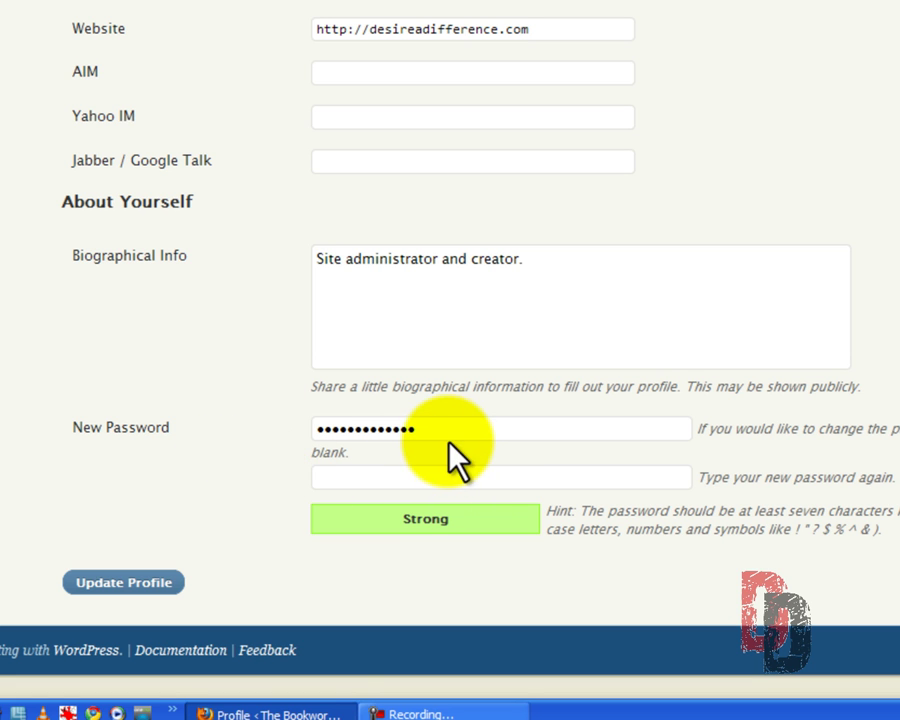
left_click_drag(444, 433, 274, 433)
key("BackSpace")
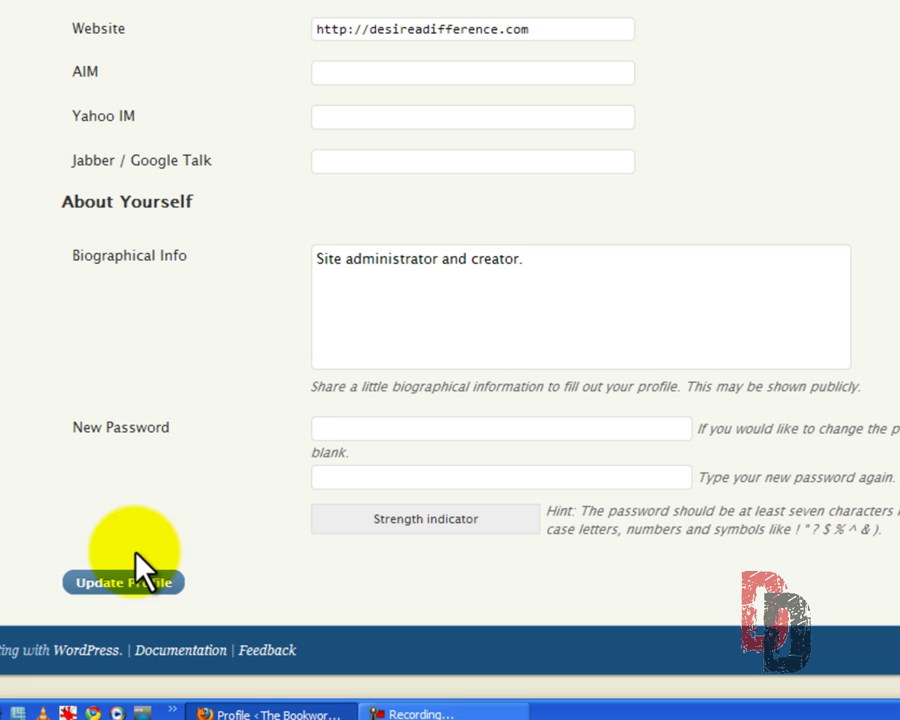
Save the profile, open the Users list, and start an e-mail to the admin account.
left_click(132, 584)
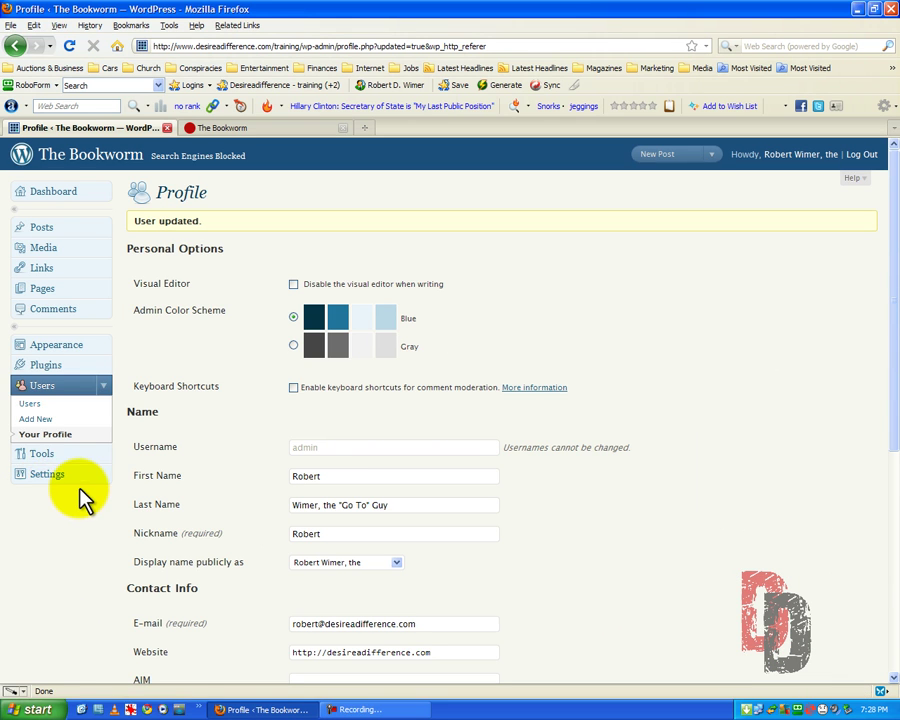
left_click(30, 408)
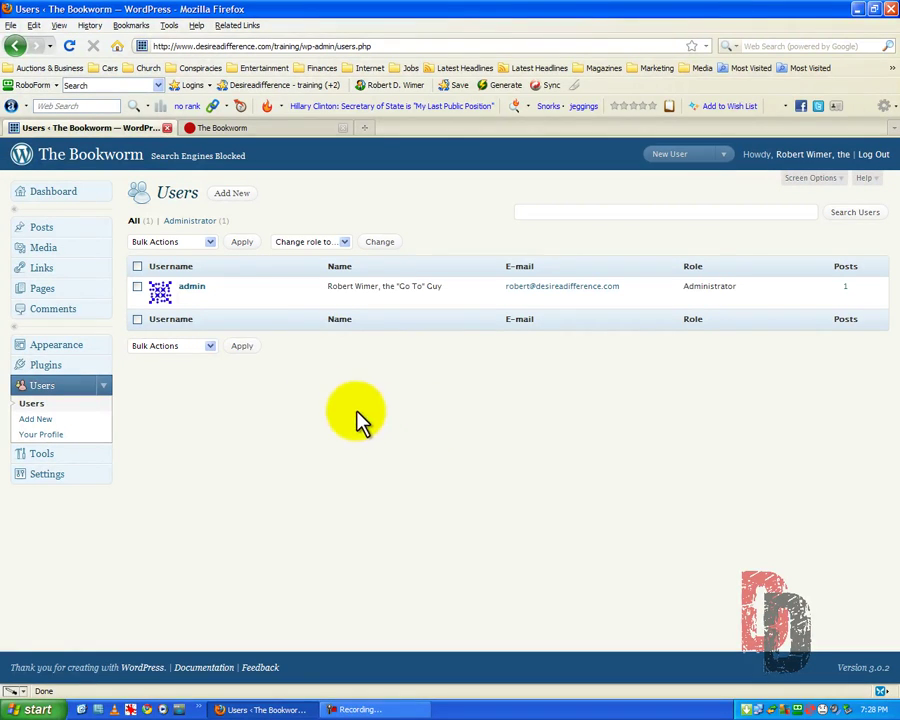
mouse_move(387, 305)
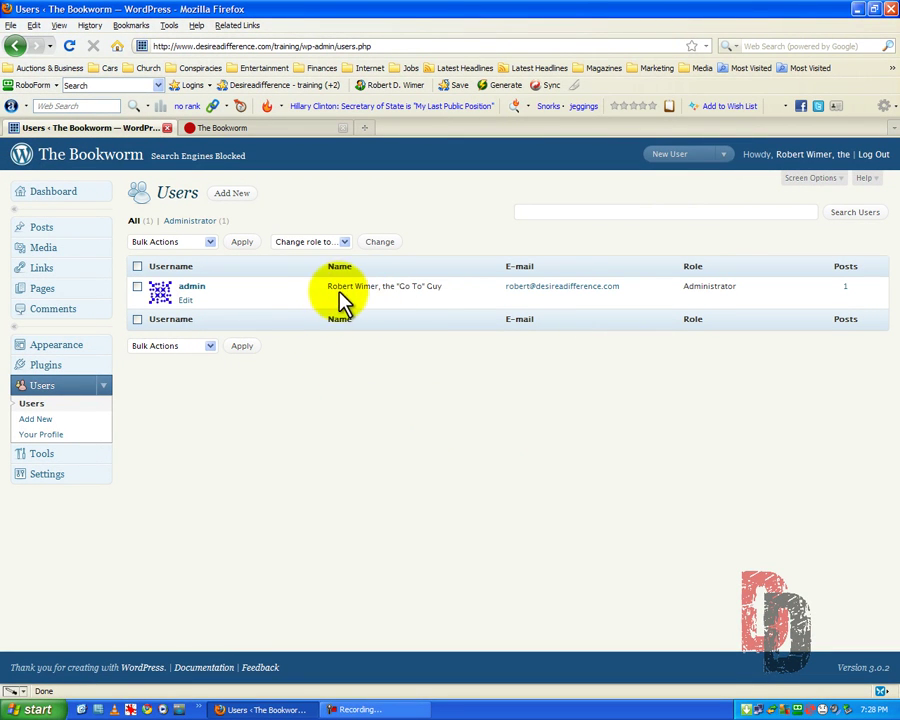
left_click(535, 290)
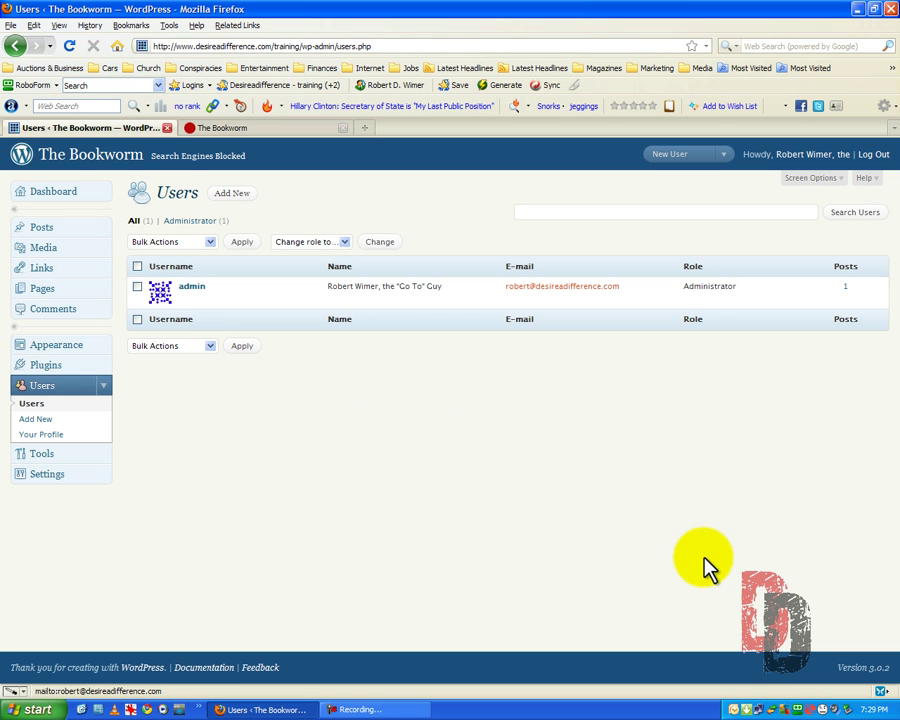
Launch Outlook from the tray mail notifier, then reopen the admin's profile and scroll through it.
right_click(734, 708)
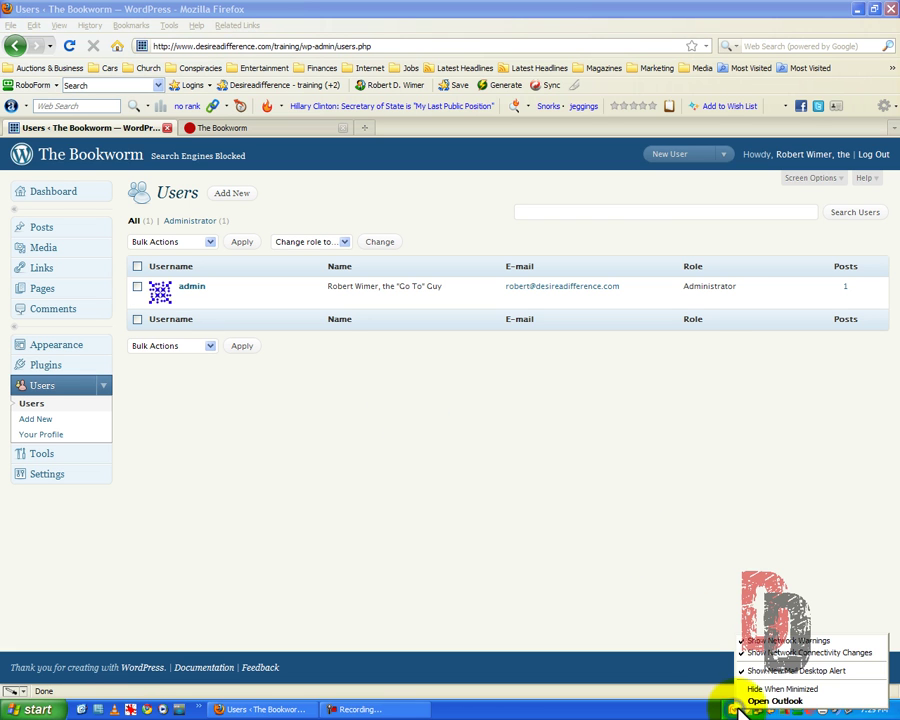
left_click(612, 608)
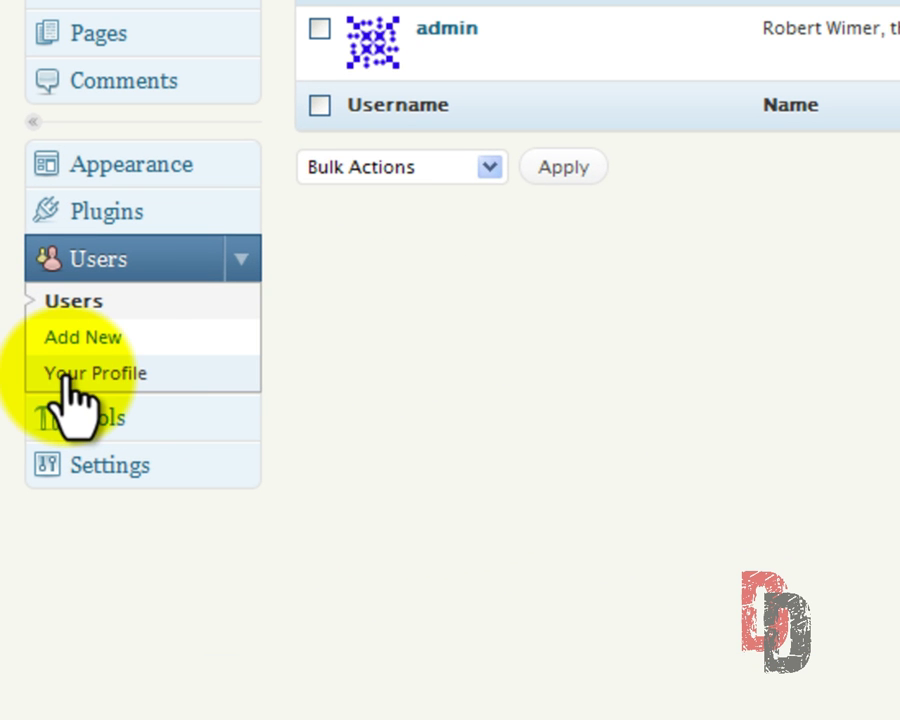
left_click(65, 378)
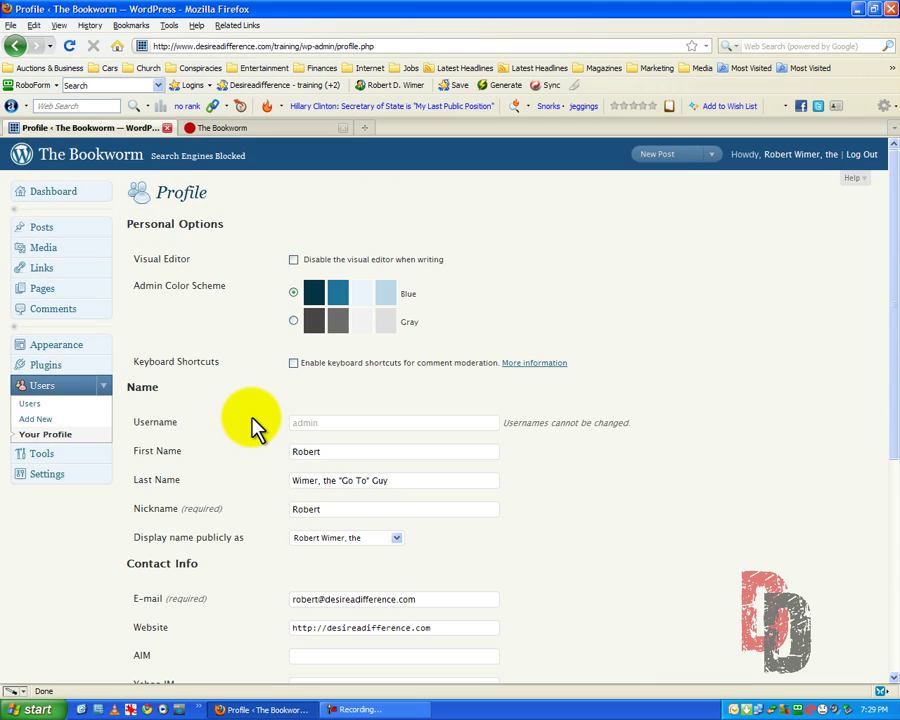
scroll(252, 420, "down", 3)
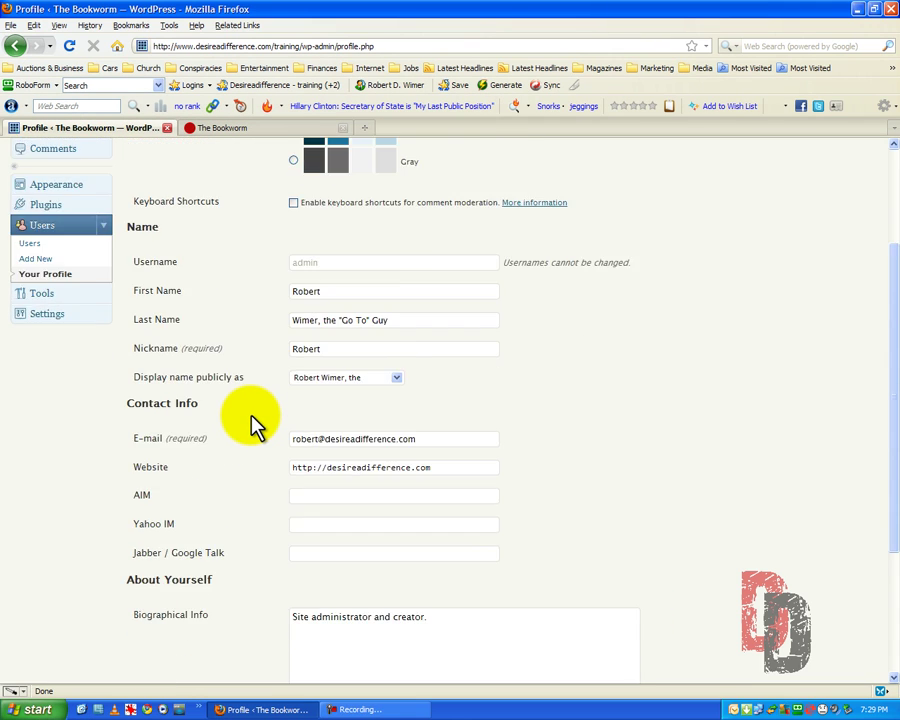
scroll(252, 420, "down", 4)
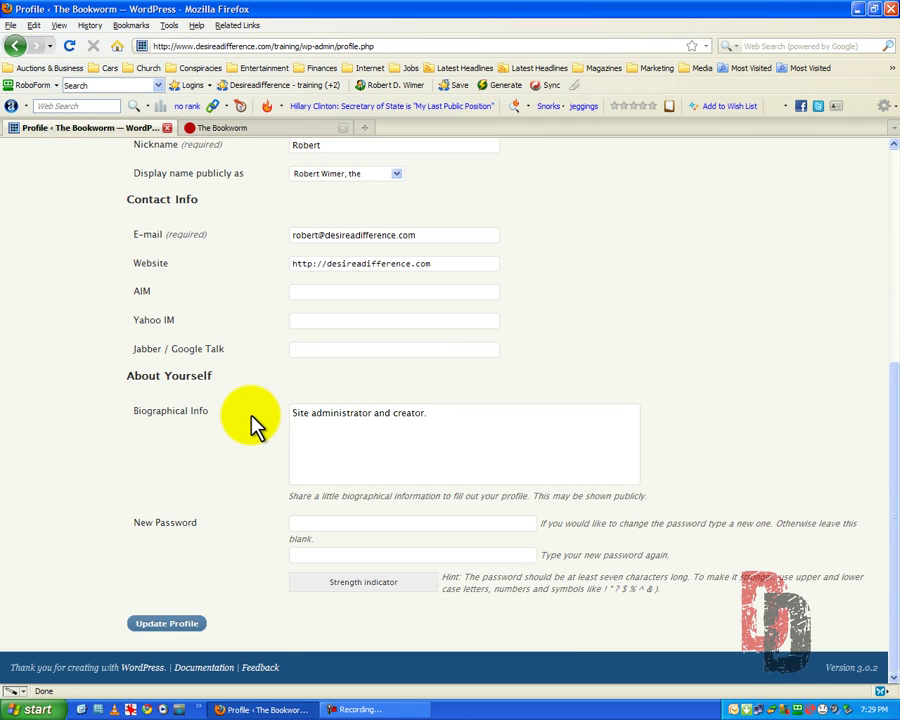
scroll(252, 425, "up", 7)
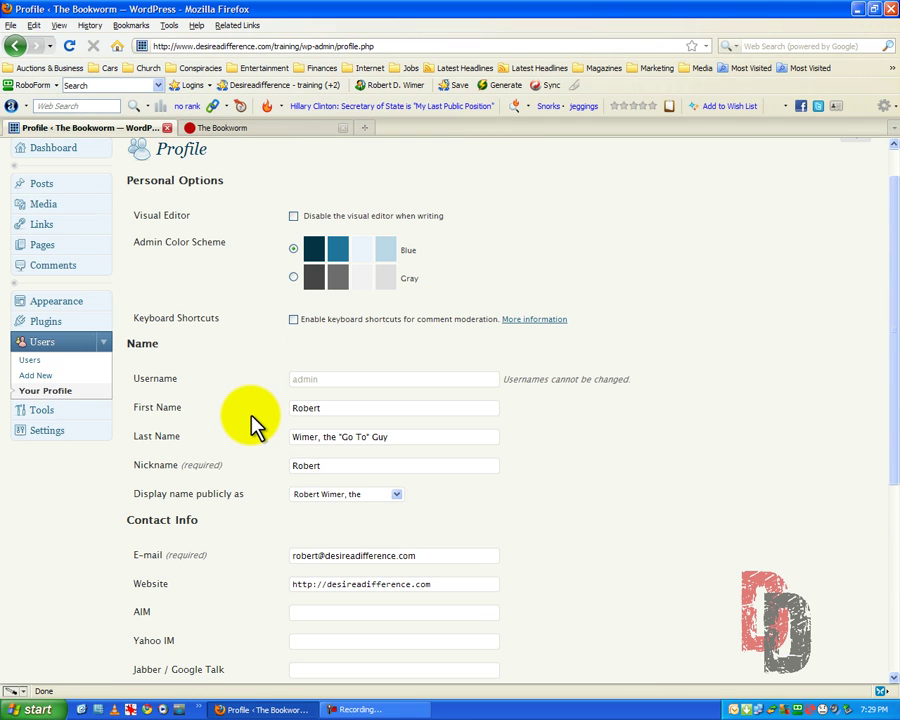
Start a new user, entering the contributor's username, e-mail address, first and last name.
left_click(33, 375)
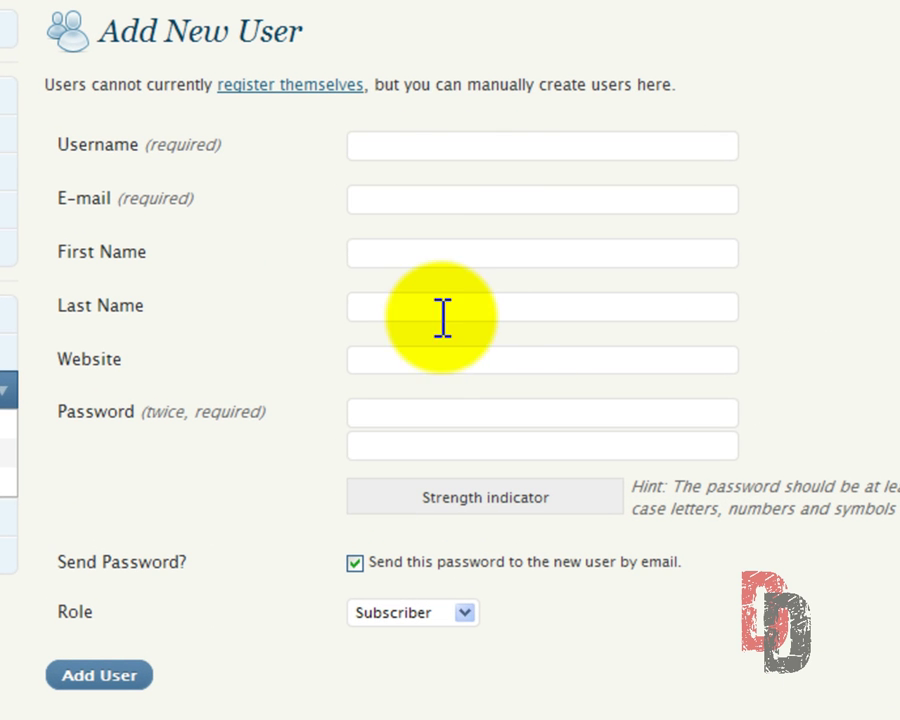
left_click(384, 145)
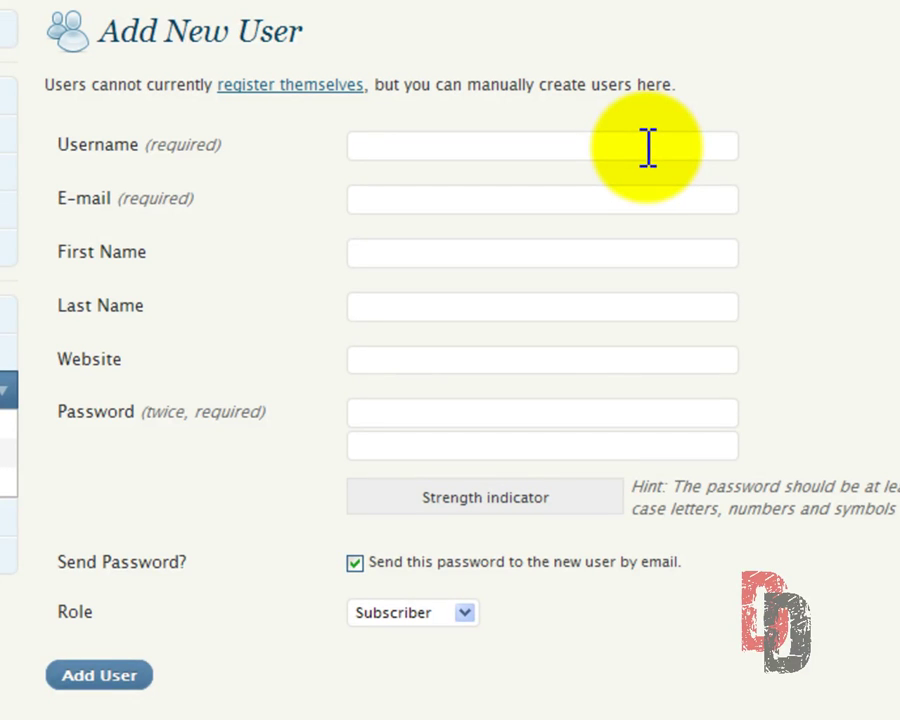
type("Stan")
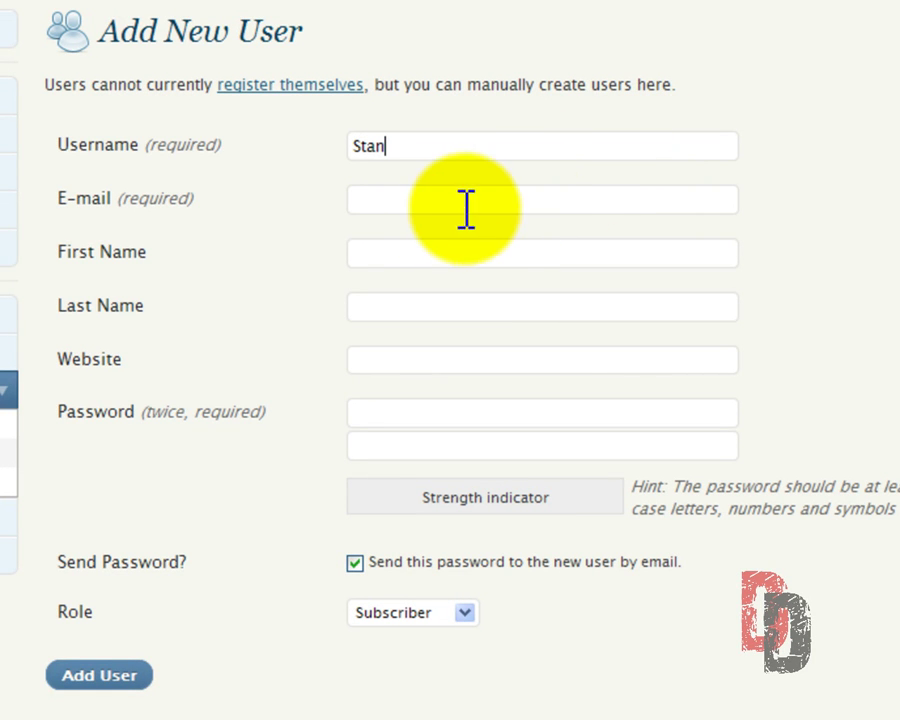
left_click(404, 203)
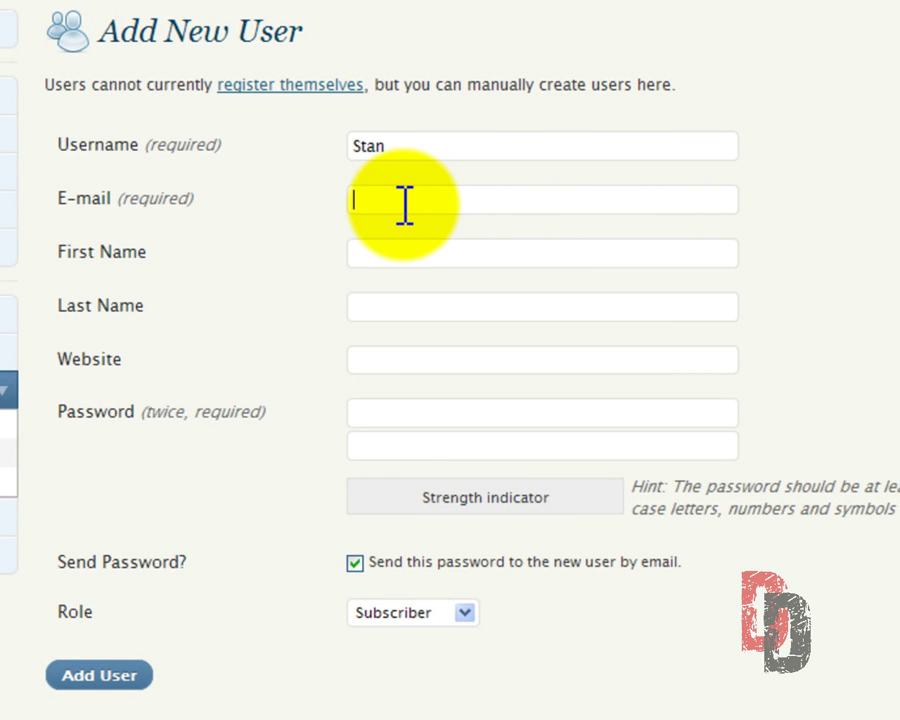
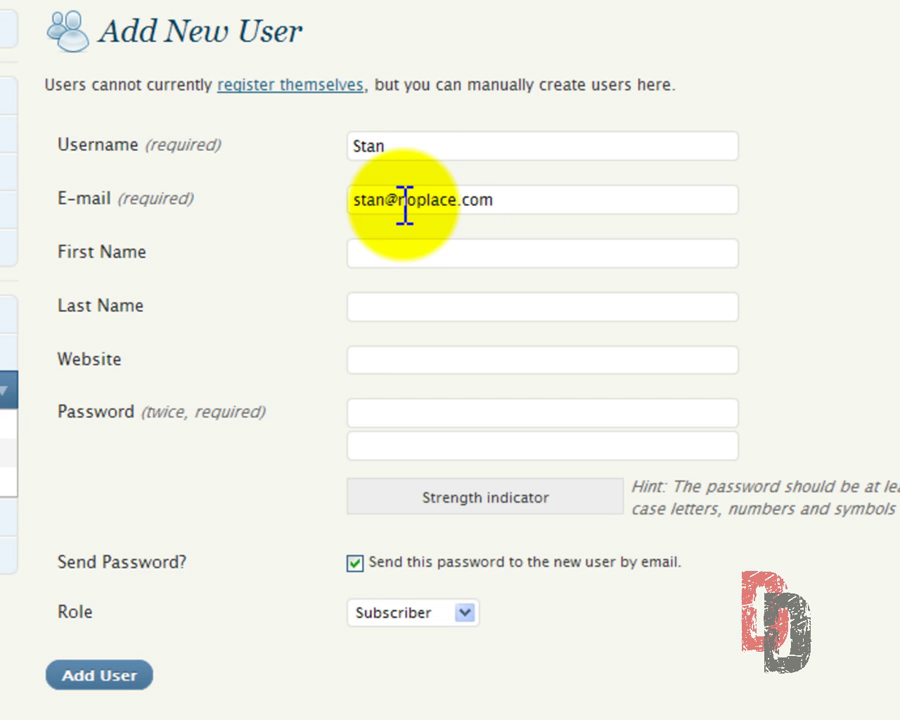
left_click(378, 254)
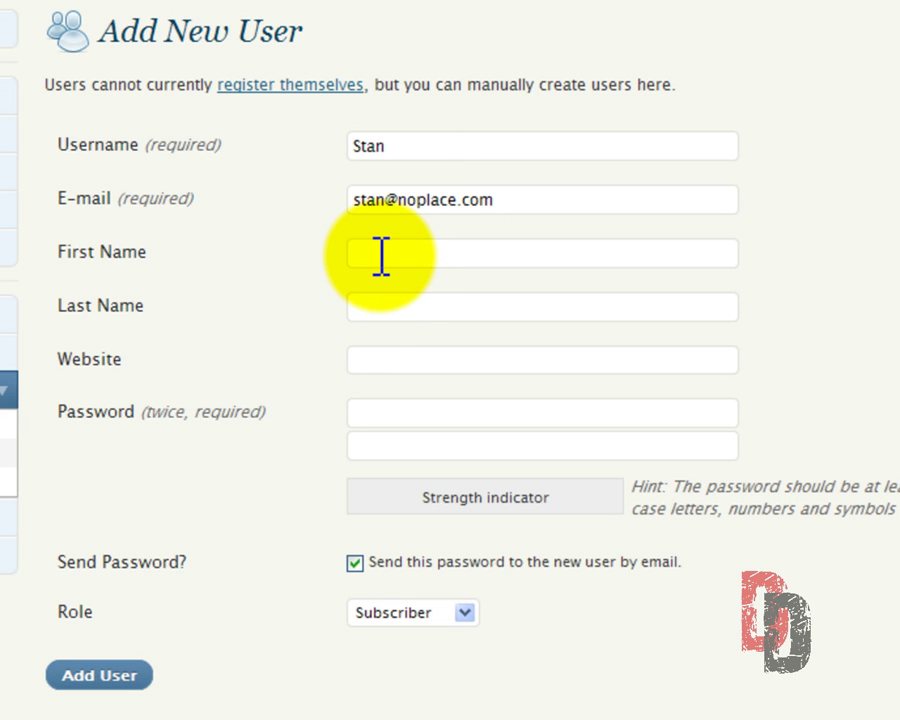
type("Stan")
left_click(345, 307)
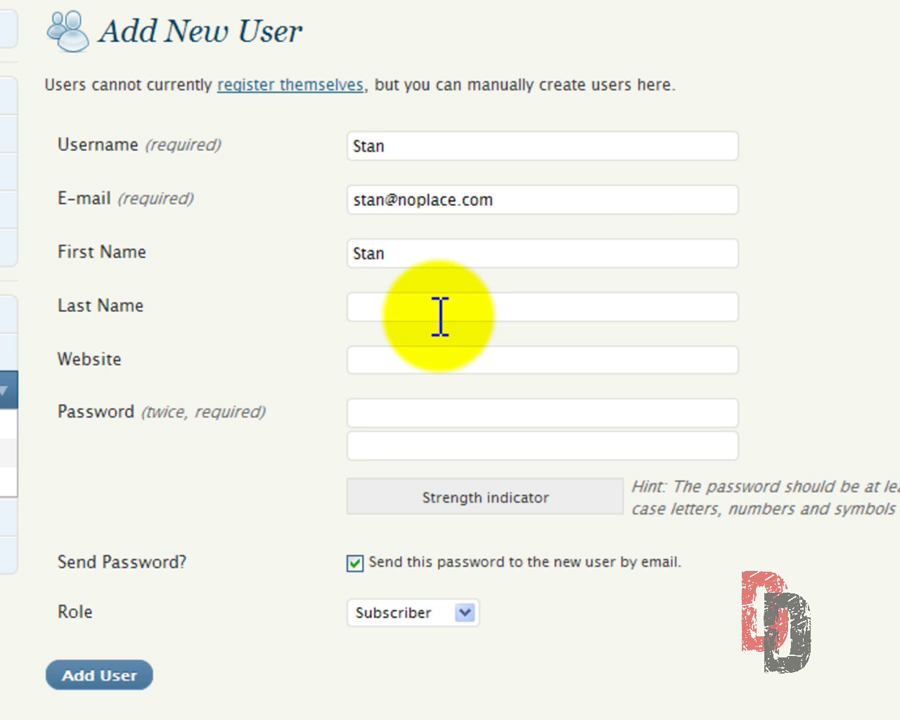
type("Somebody")
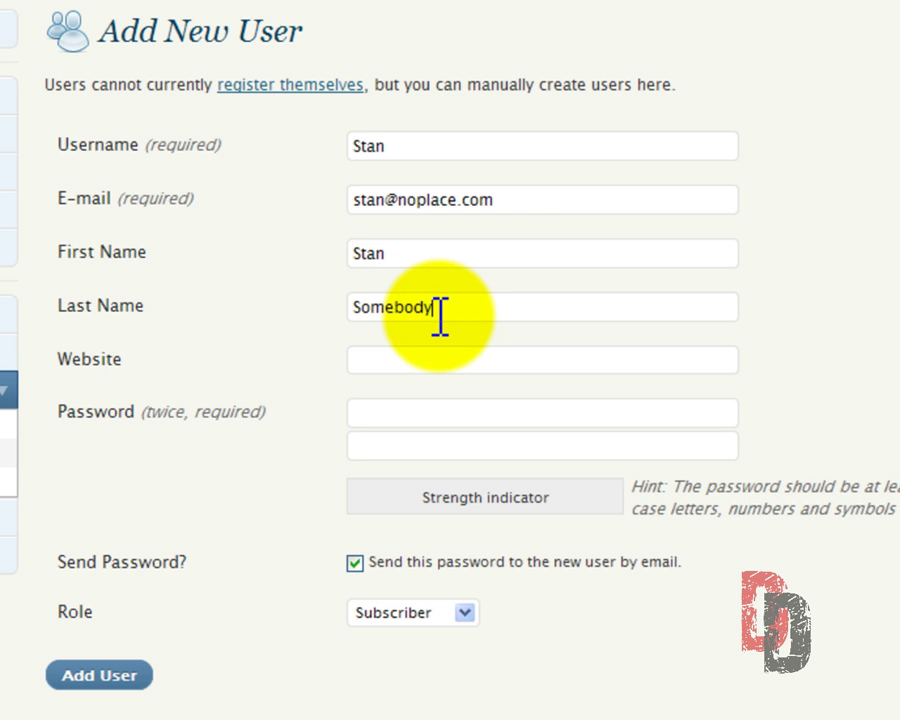
Enter the new user's password in both password fields.
left_click(382, 358)
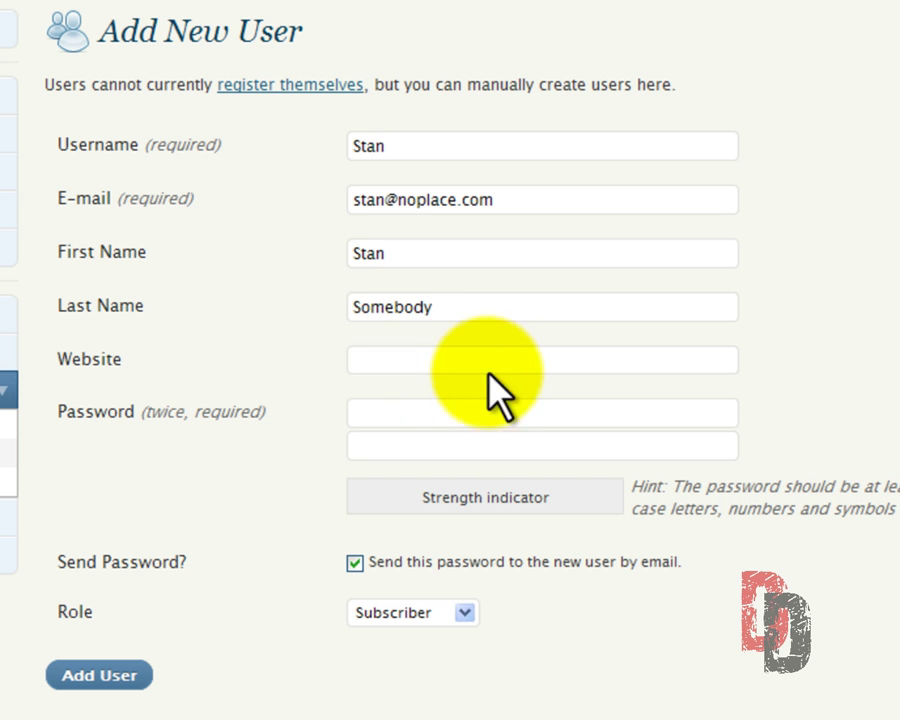
left_click(372, 411)
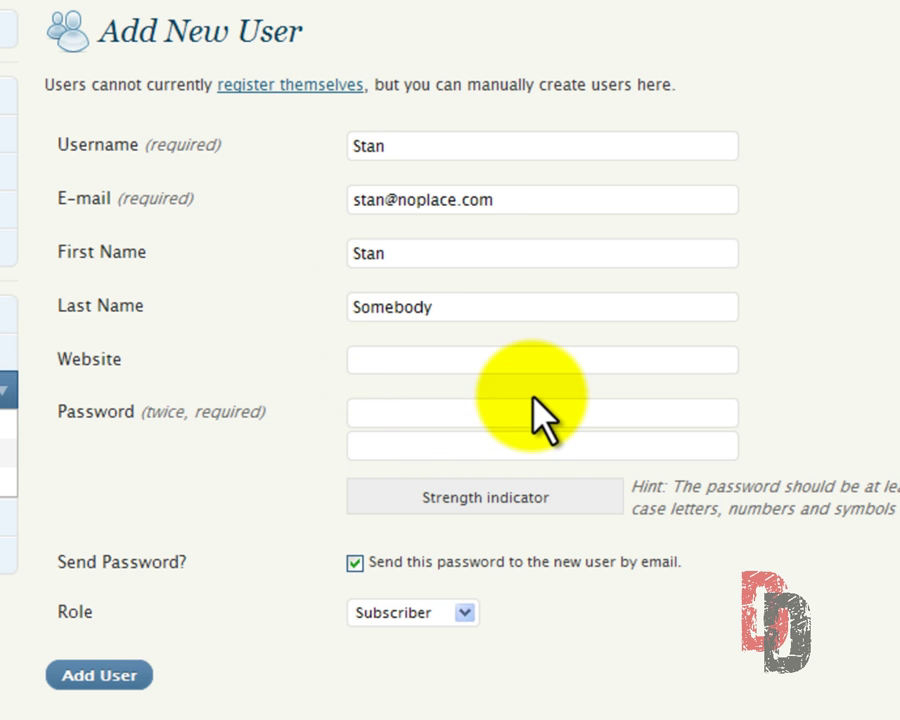
type("••••••••••")
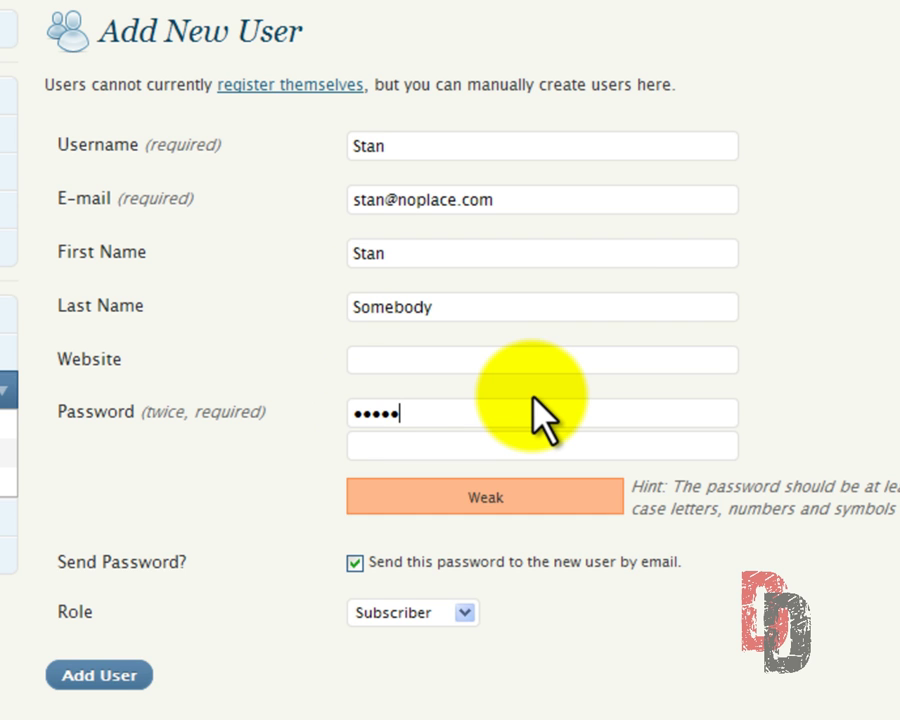
key("Tab")
type("••••••••••")
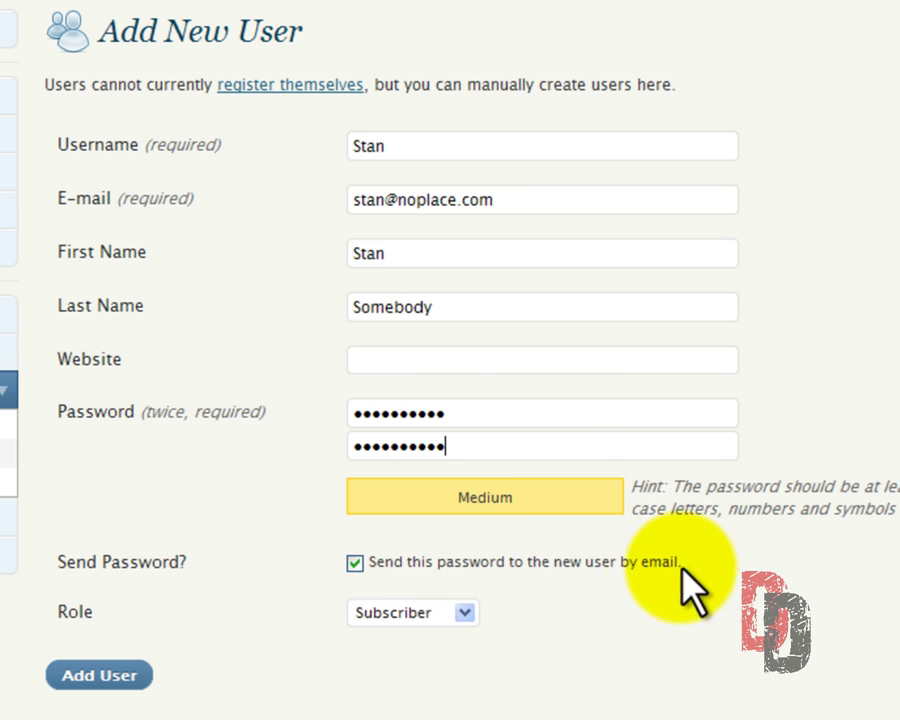
left_click(468, 440)
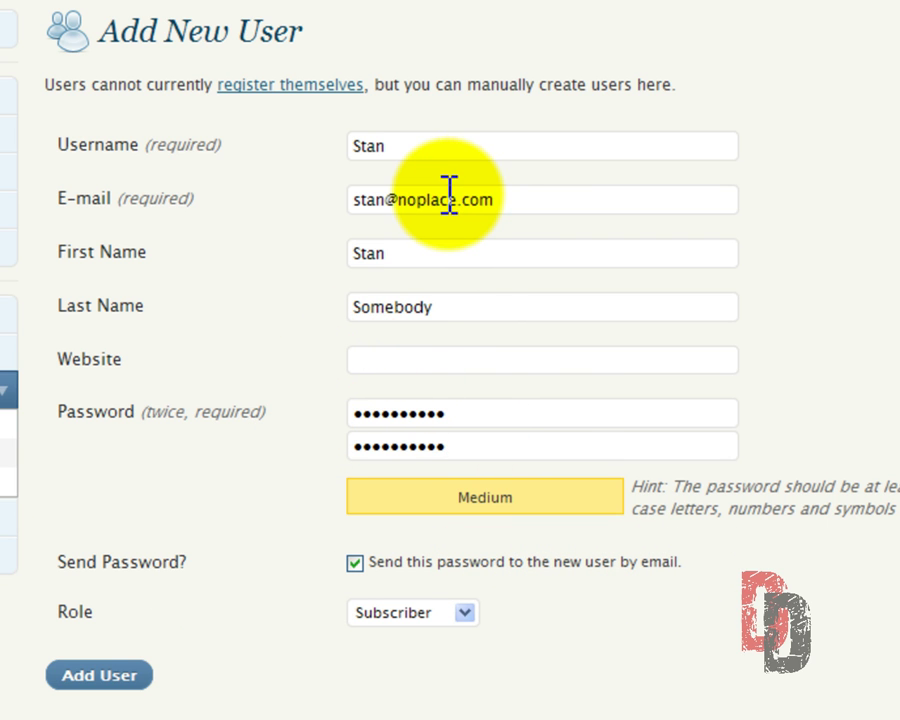
Untick e-mailing the password, set the role to Contributor, and add the user.
left_click(372, 566)
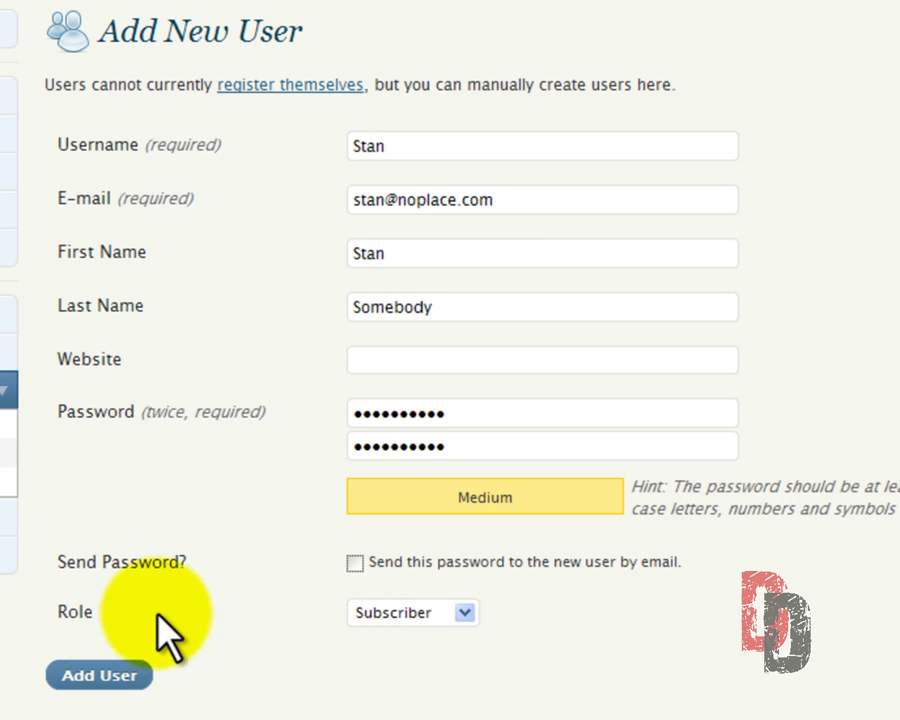
left_click(465, 612)
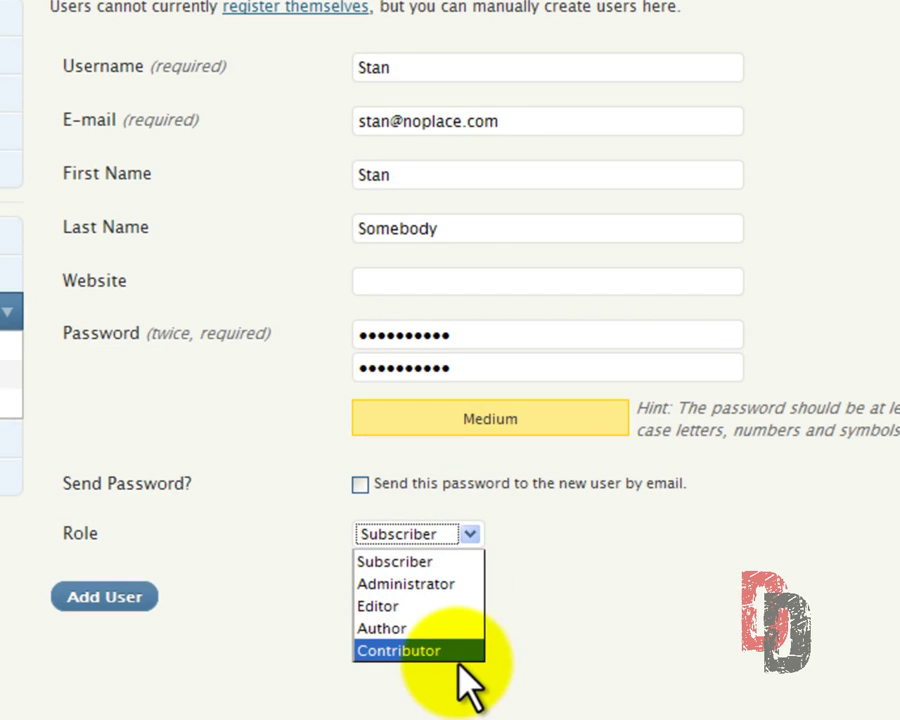
left_click(434, 650)
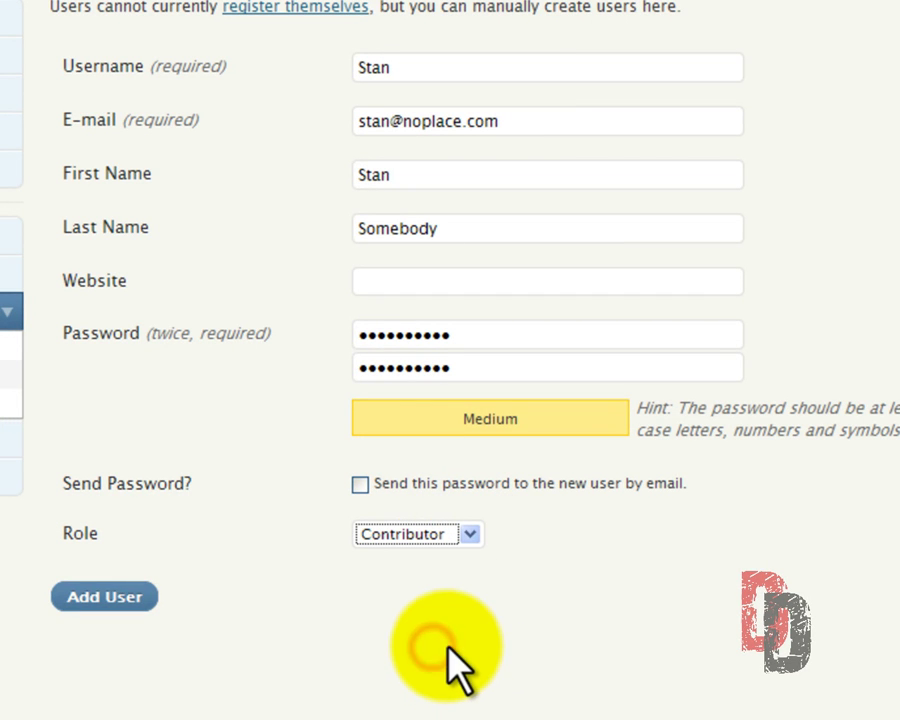
left_click(90, 610)
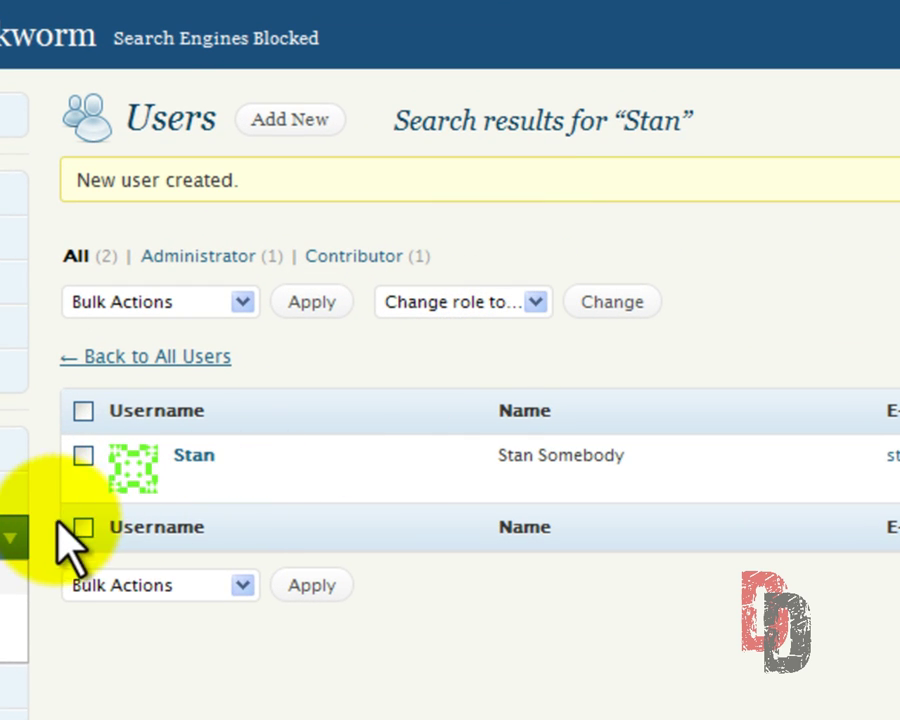
Log out of admin and sign in as the new Contributor, dismissing RoboForm's save prompt.
mouse_move(130, 470)
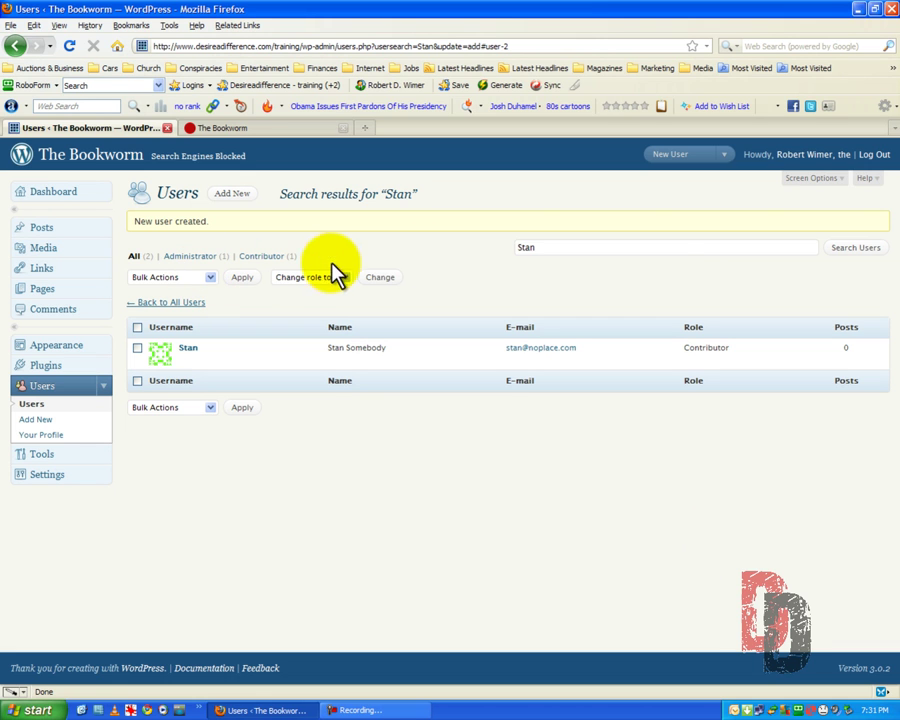
left_click(876, 156)
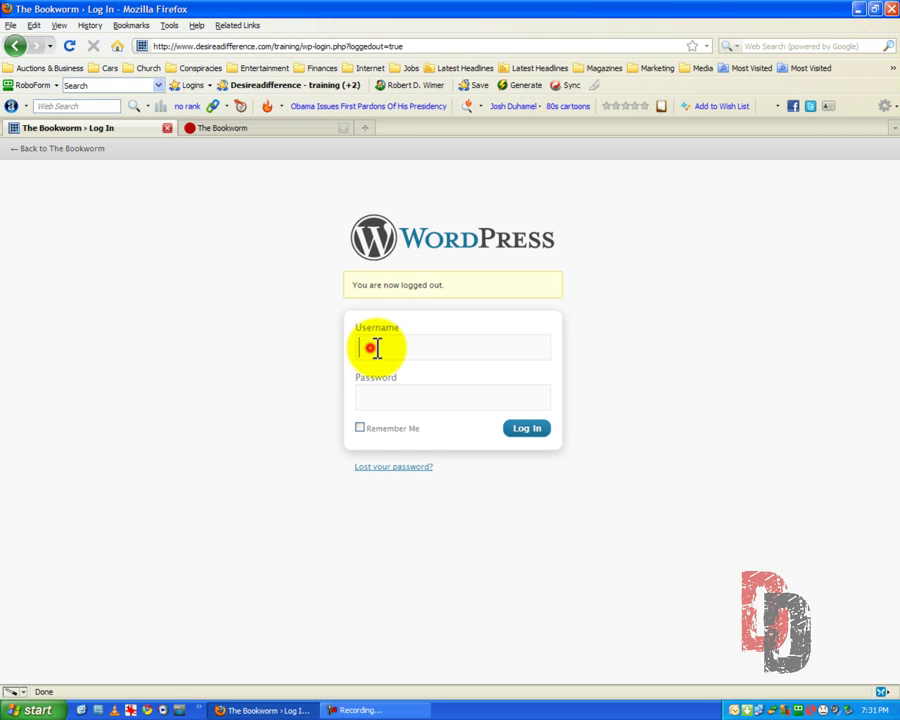
left_click(522, 431)
left_click(494, 425)
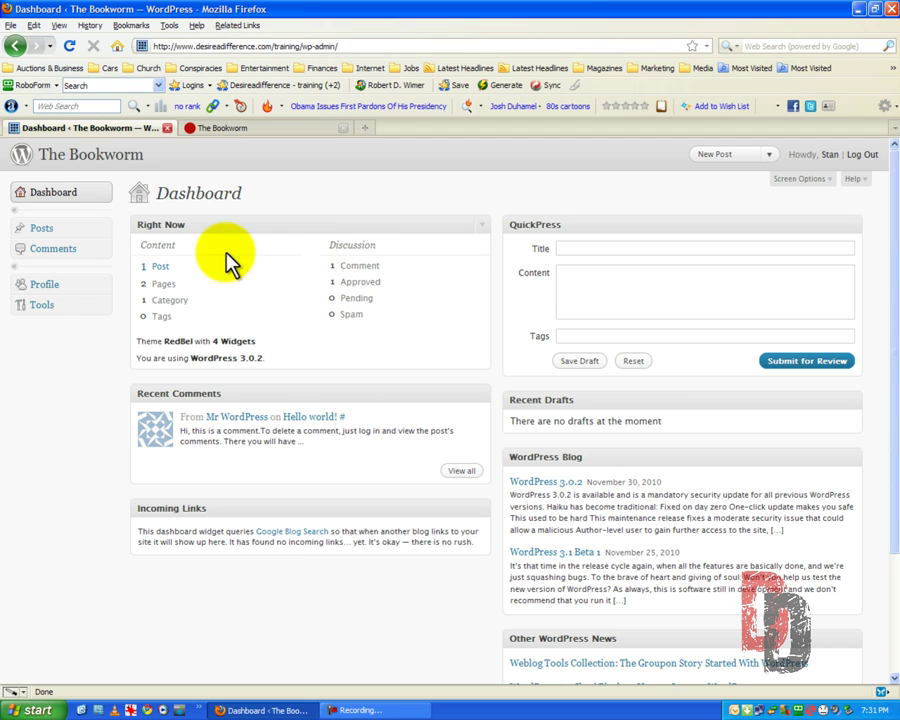
Start a new post from Posts > Add New as the Contributor.
left_click(41, 230)
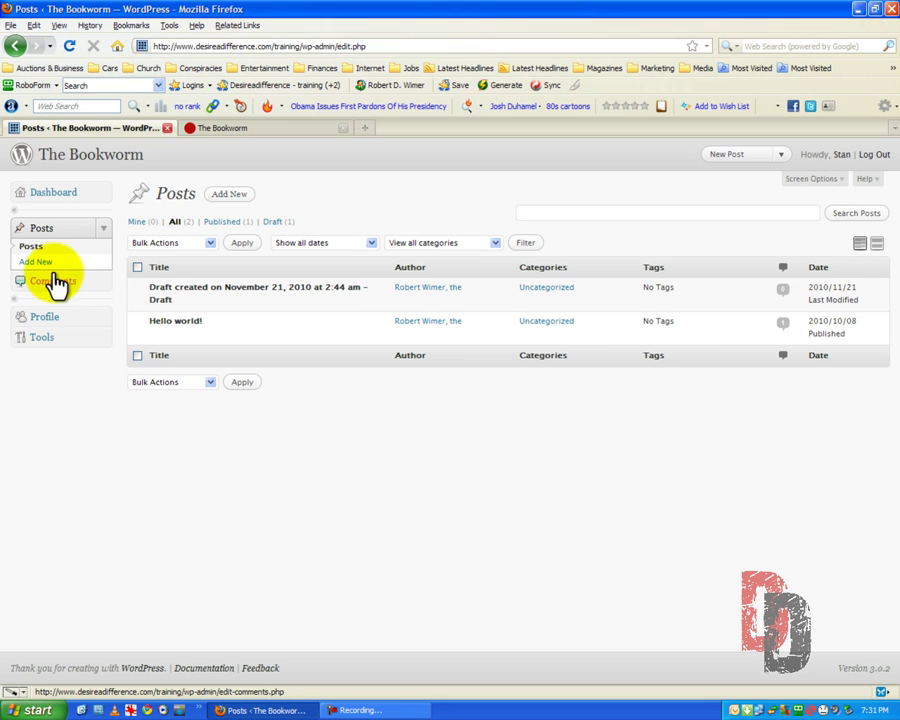
left_click(235, 195)
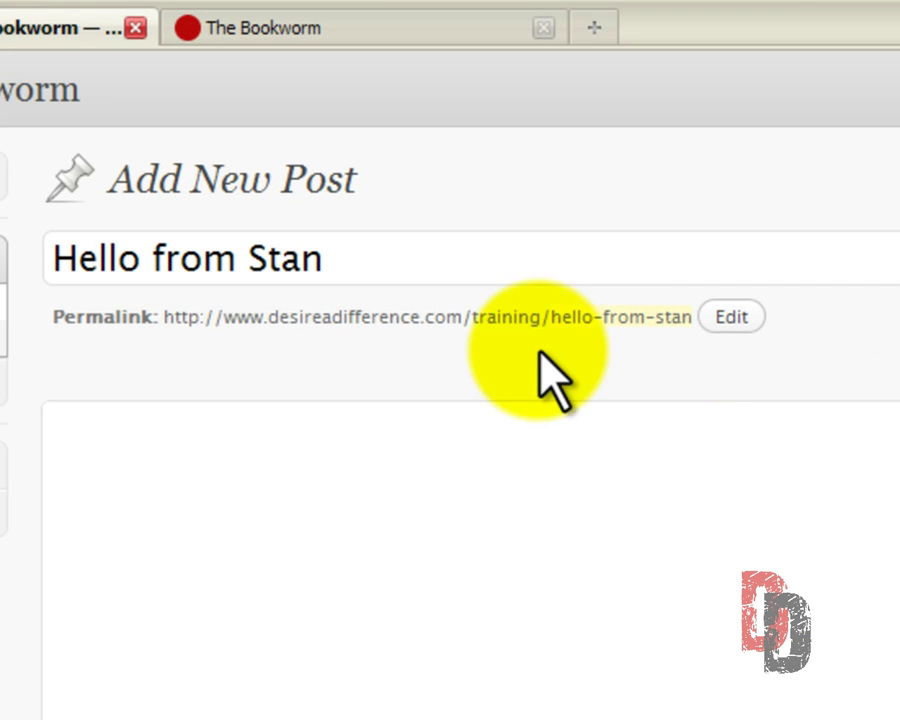
Switch the editor to Visual and type the body 'This is my first post'.
left_click(118, 474)
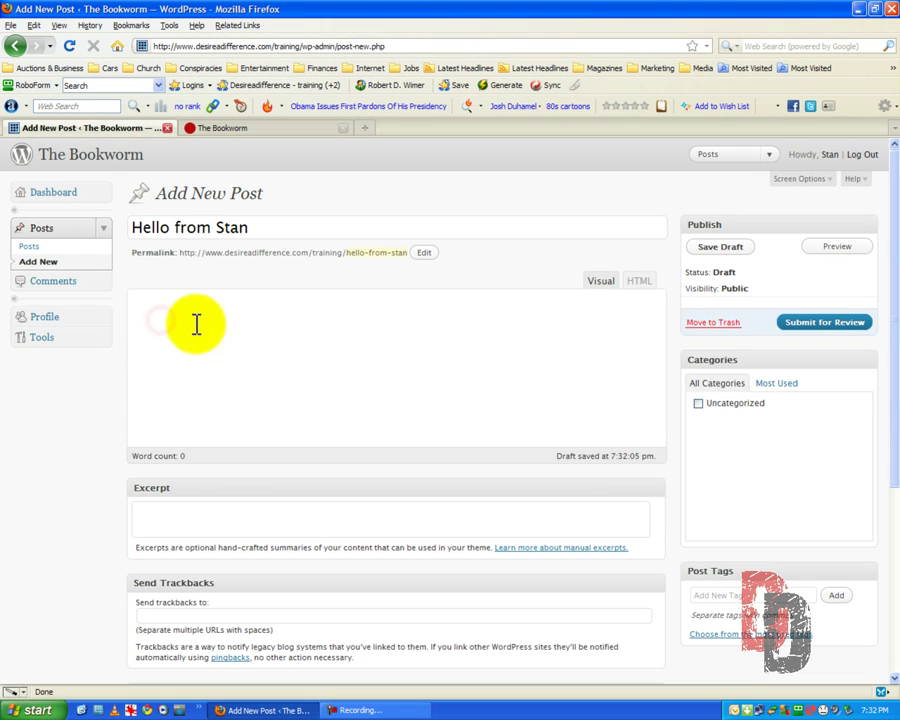
left_click(179, 313)
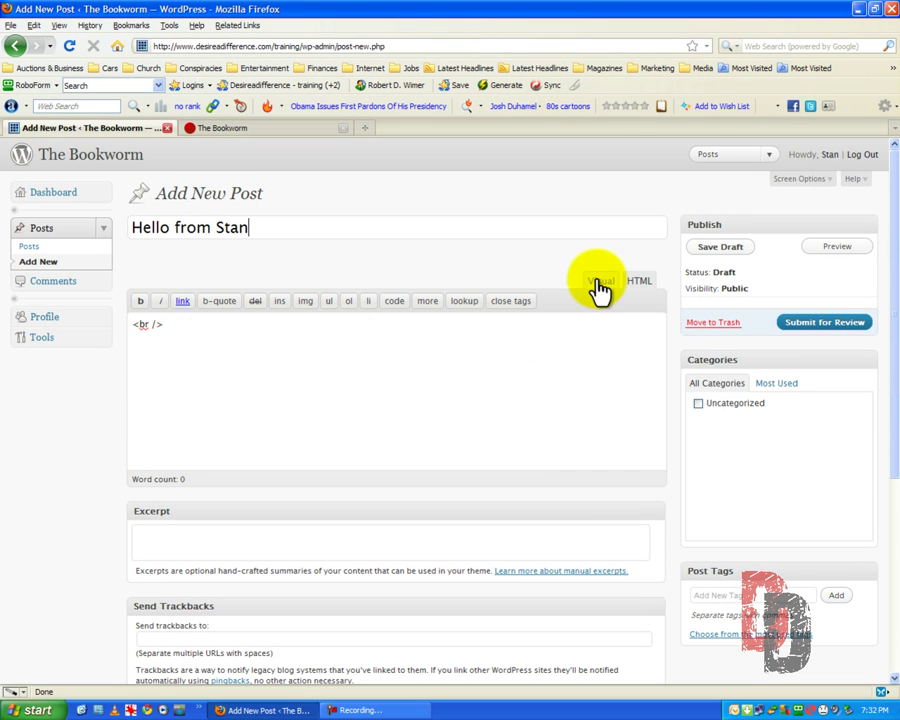
left_click(594, 281)
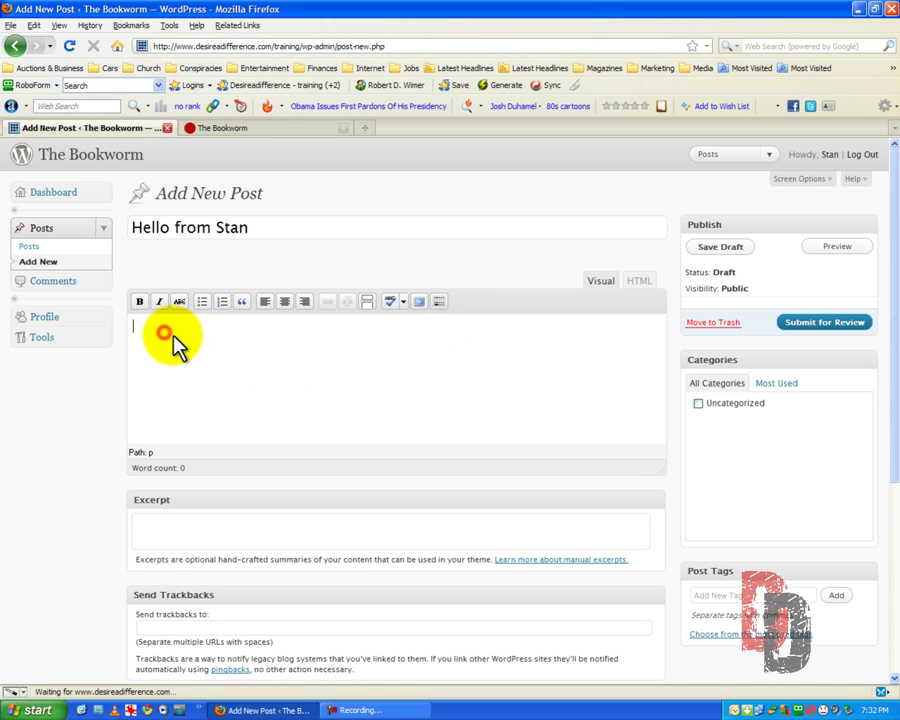
type("This is my first post")
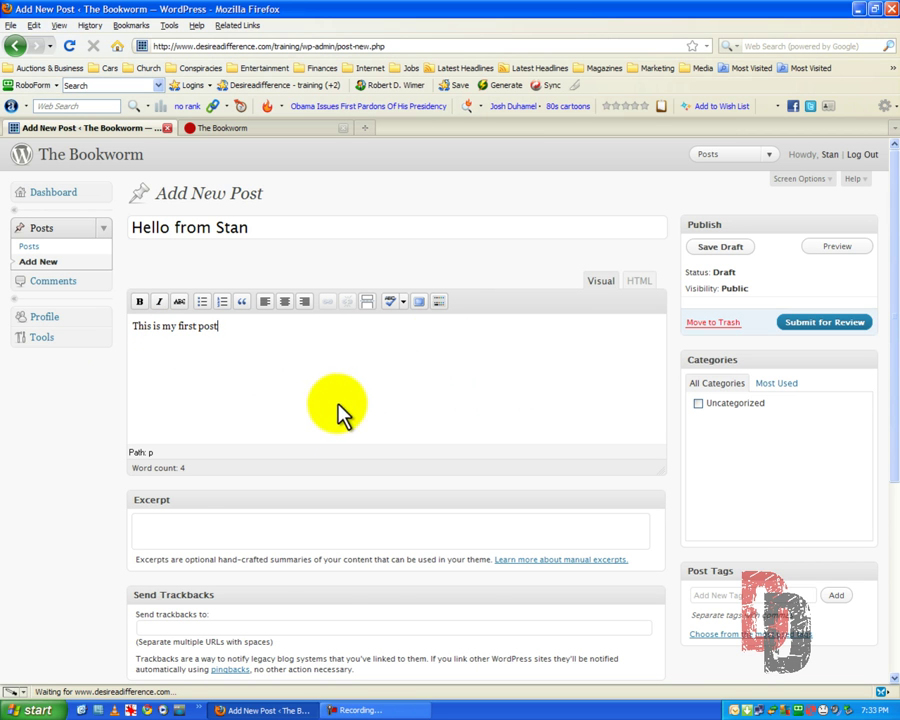
scroll(337, 410, "down", 5)
scroll(334, 400, "up", 5)
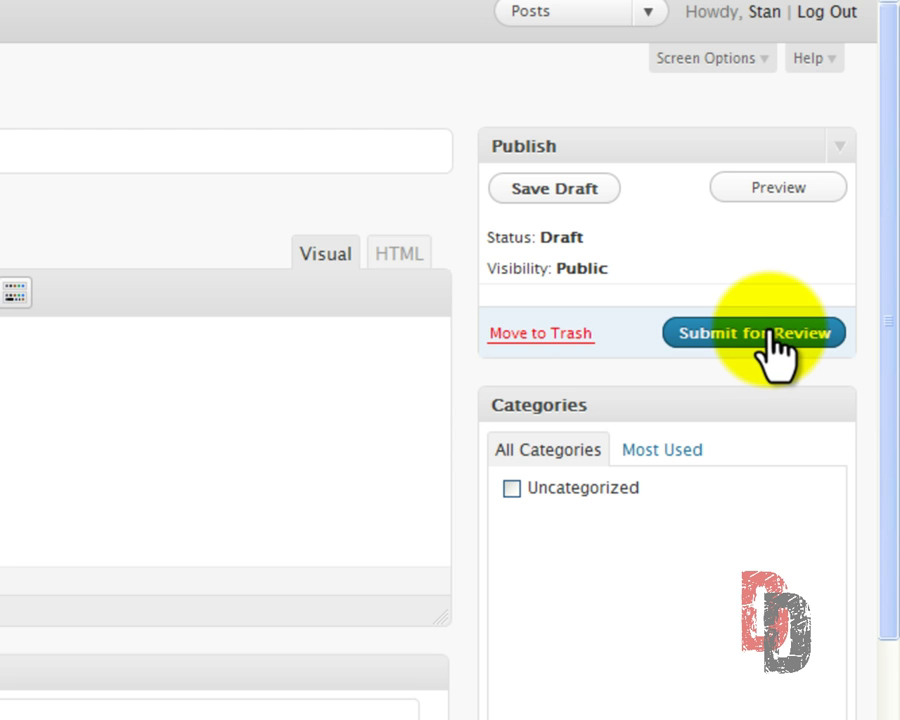
Close the failed HTTP 500 preview and submit 'Hello from Stan' for review.
left_click(780, 190)
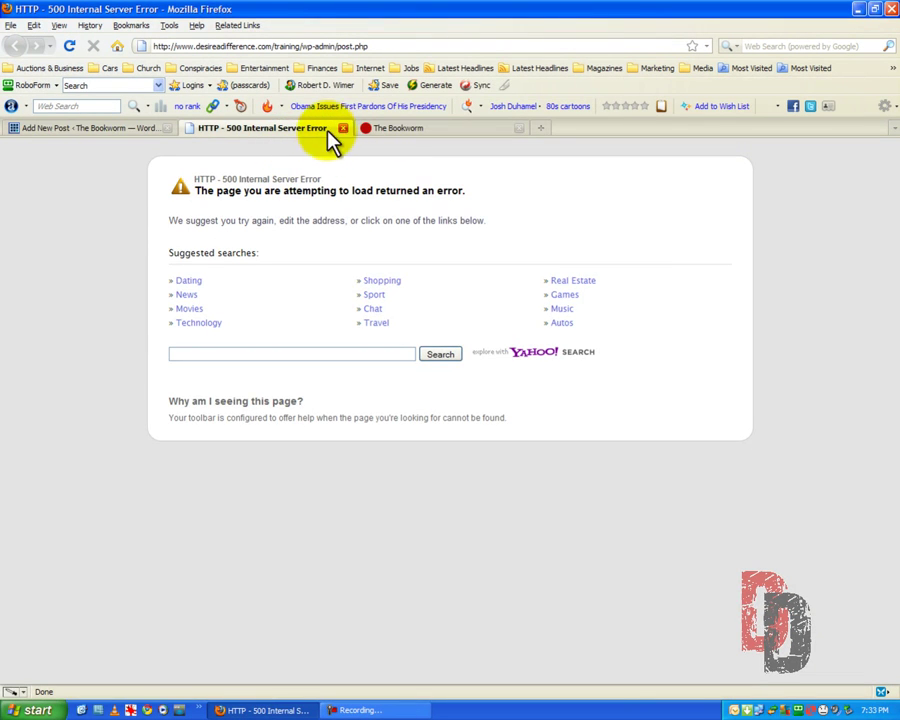
left_click(343, 129)
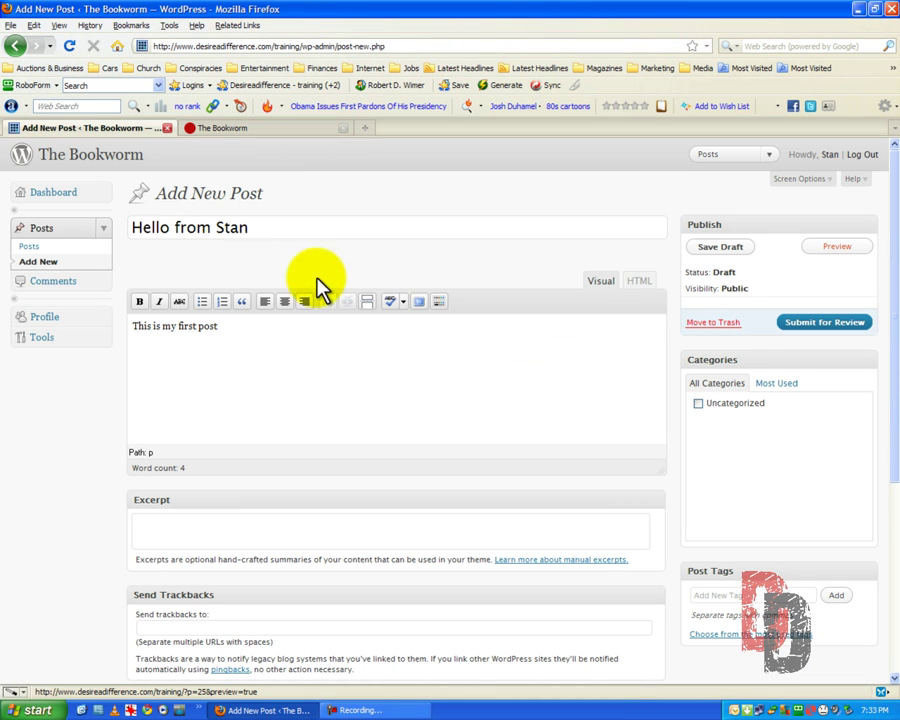
left_click(262, 230)
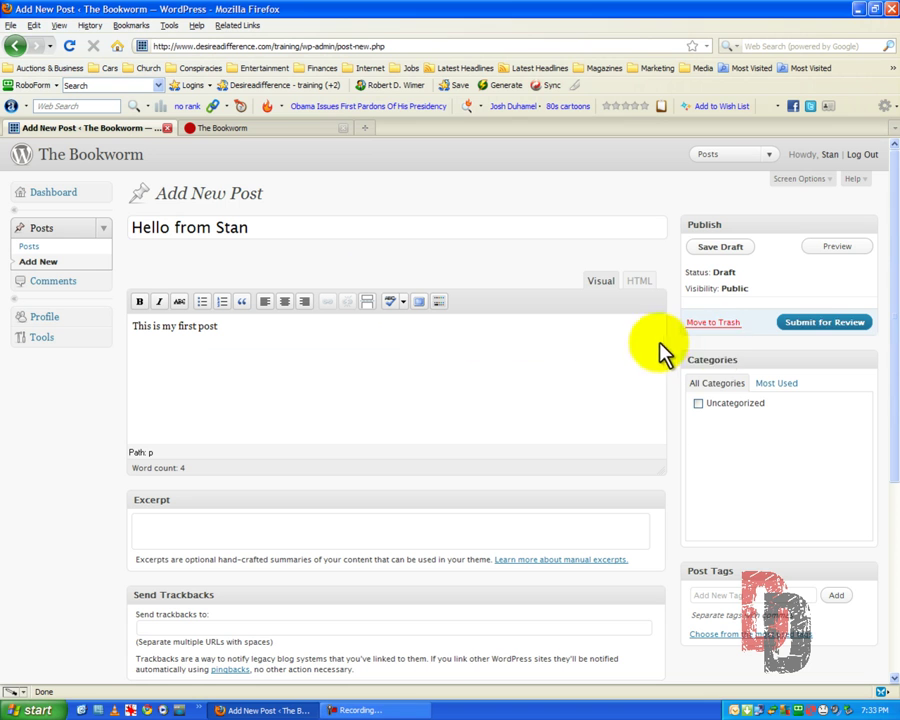
left_click(827, 325)
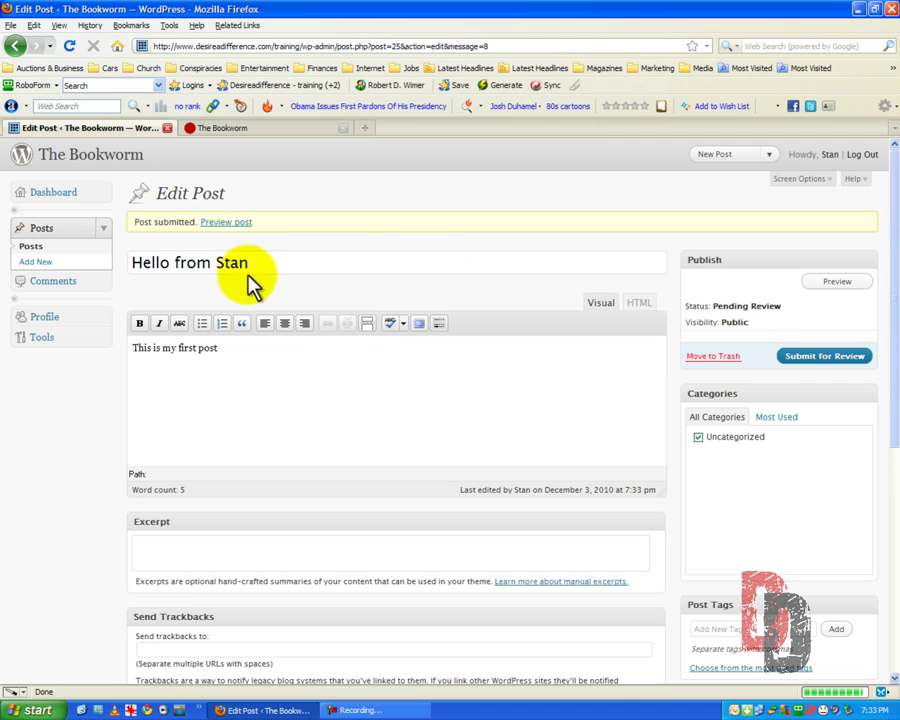
Trash the leftover 'Hello from Stan' draft from the Posts list.
left_click(25, 250)
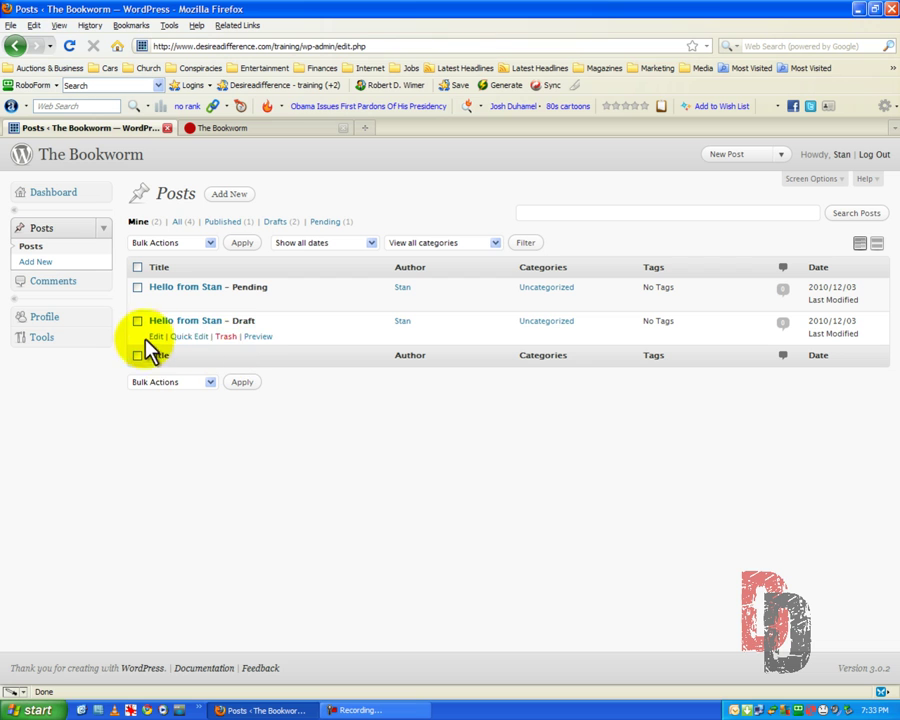
mouse_move(240, 302)
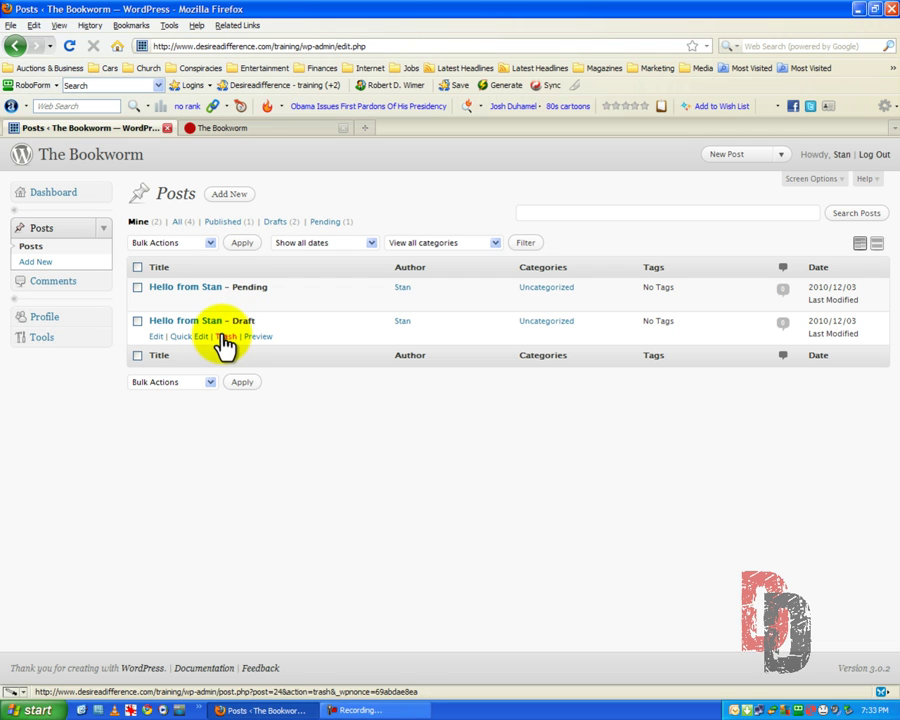
left_click(224, 337)
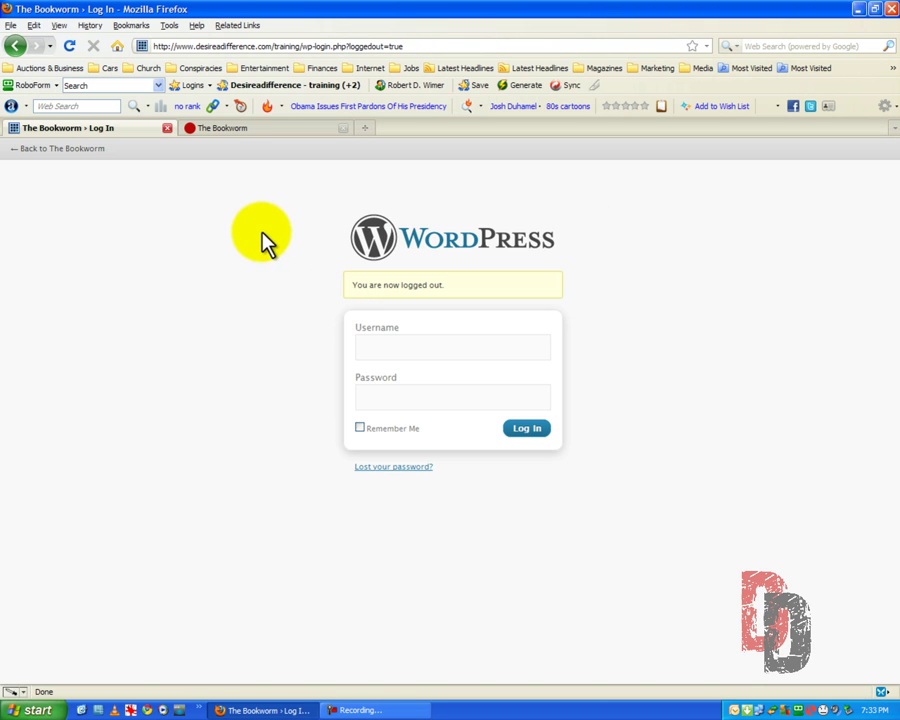
Sign in as administrator with RoboForm's Fill & Submit and open the Posts list.
left_click(313, 88)
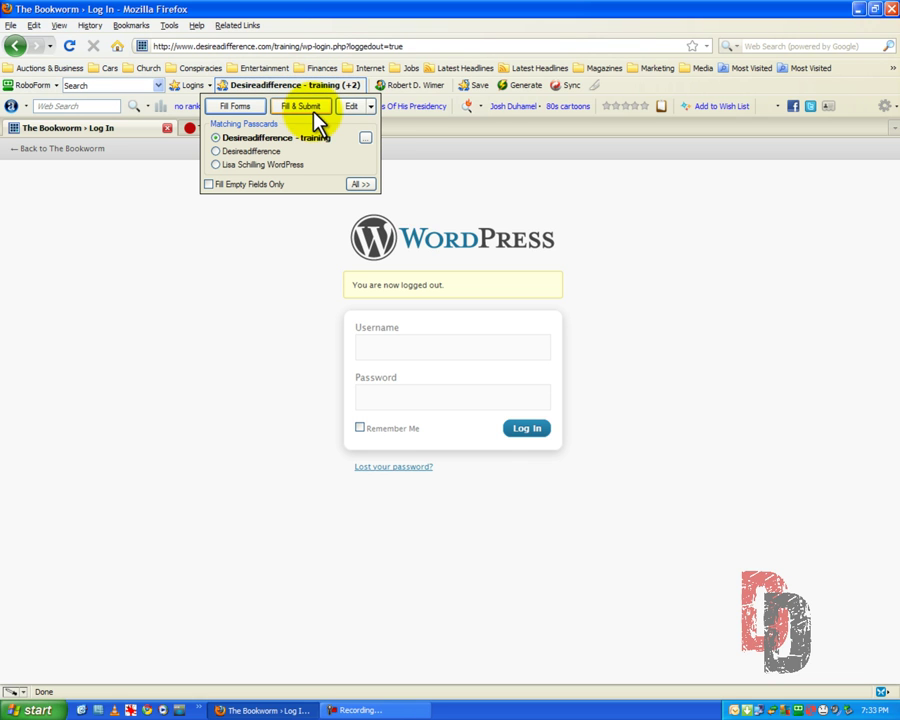
left_click(313, 104)
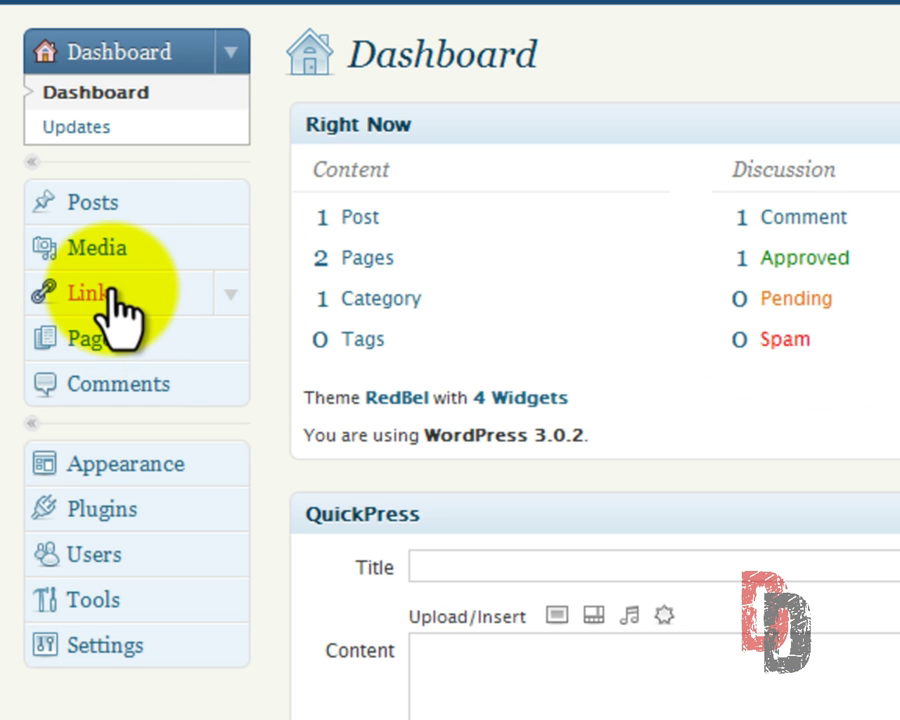
left_click(70, 205)
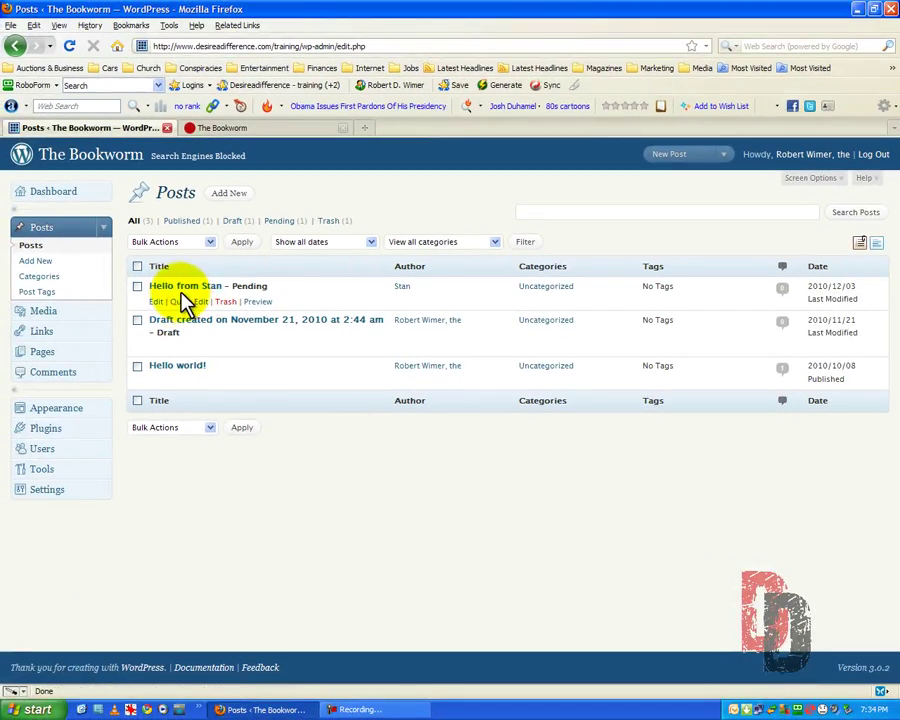
Publish the pending 'Hello from Stan' post and return to the Posts list.
left_click(178, 295)
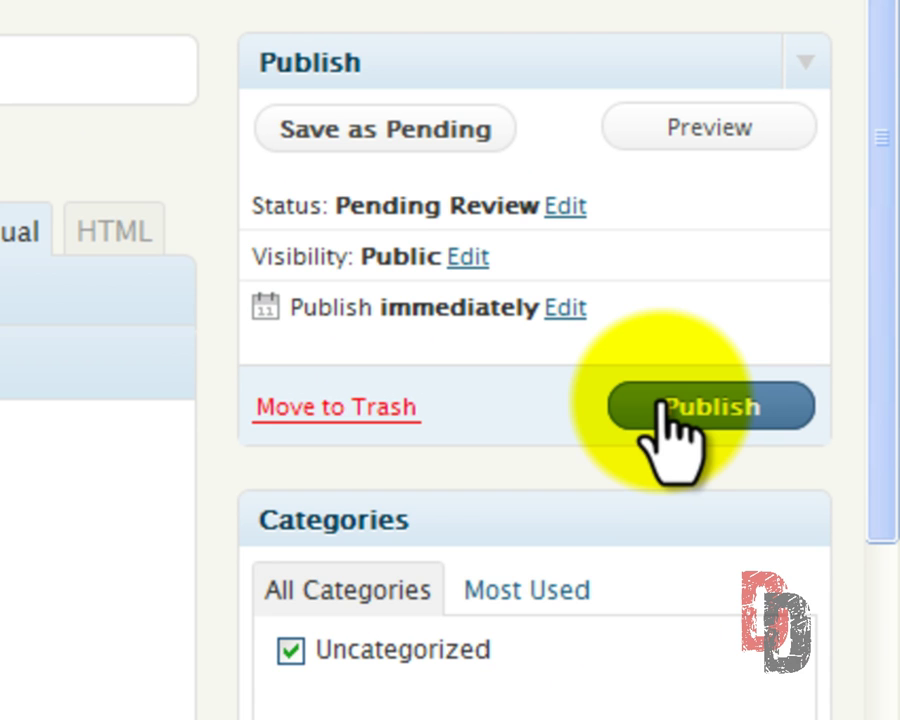
left_click(661, 402)
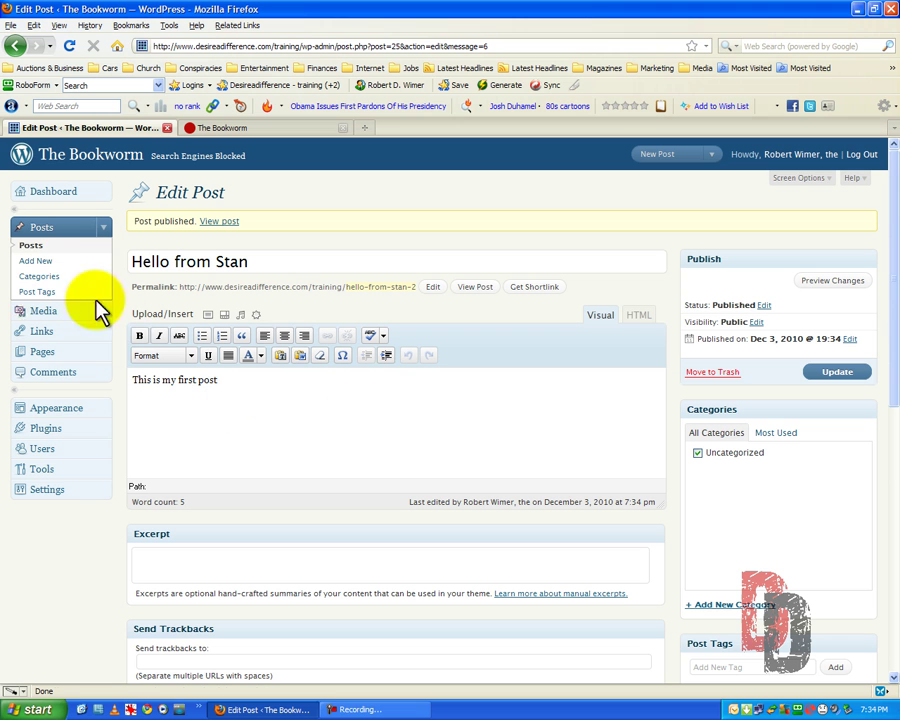
left_click(31, 250)
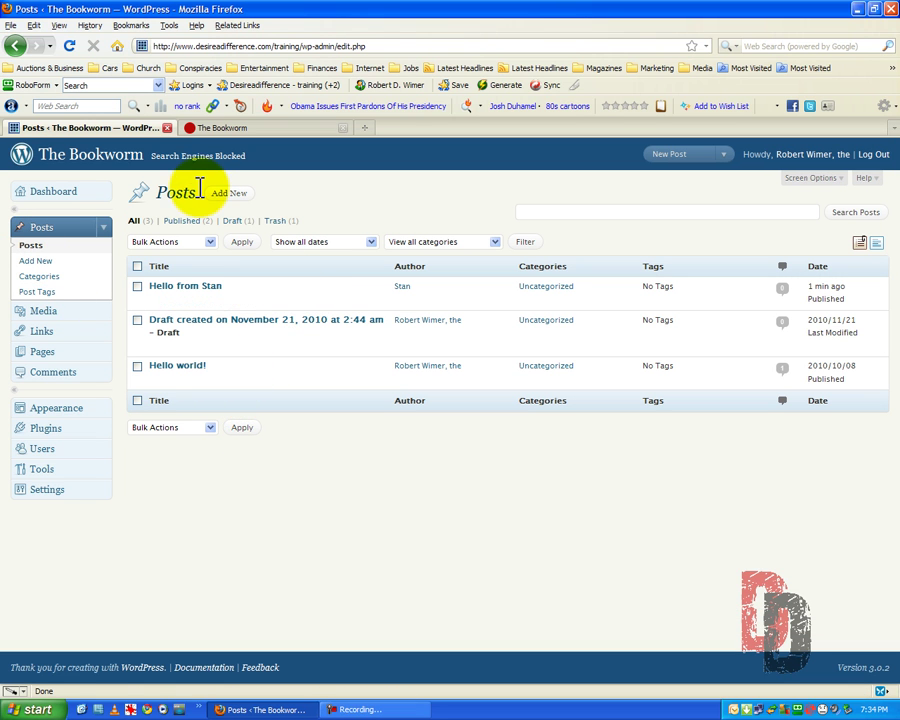
left_click(232, 133)
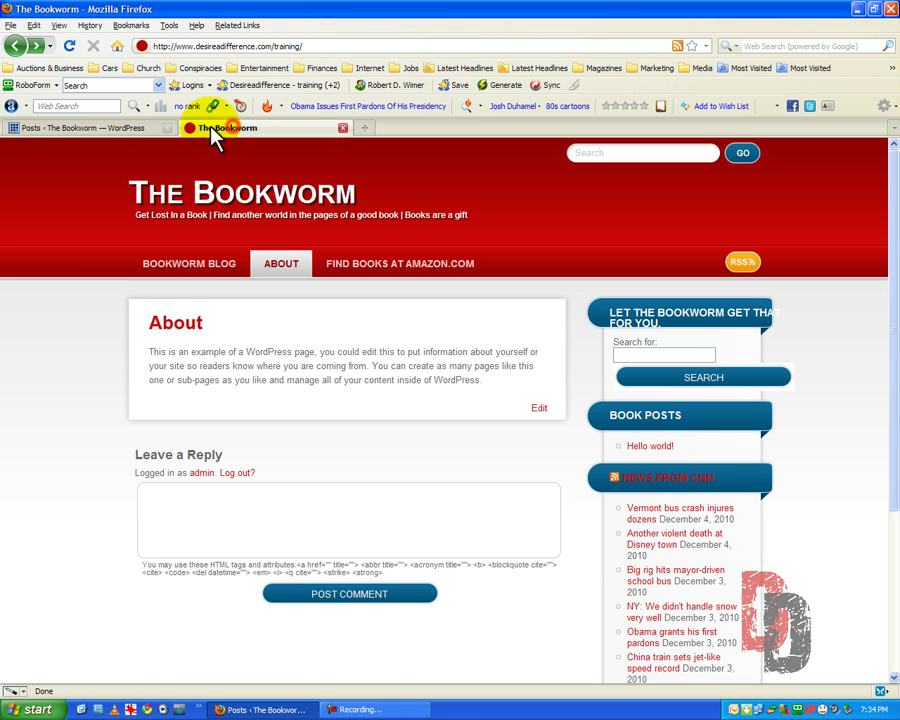
left_click(69, 46)
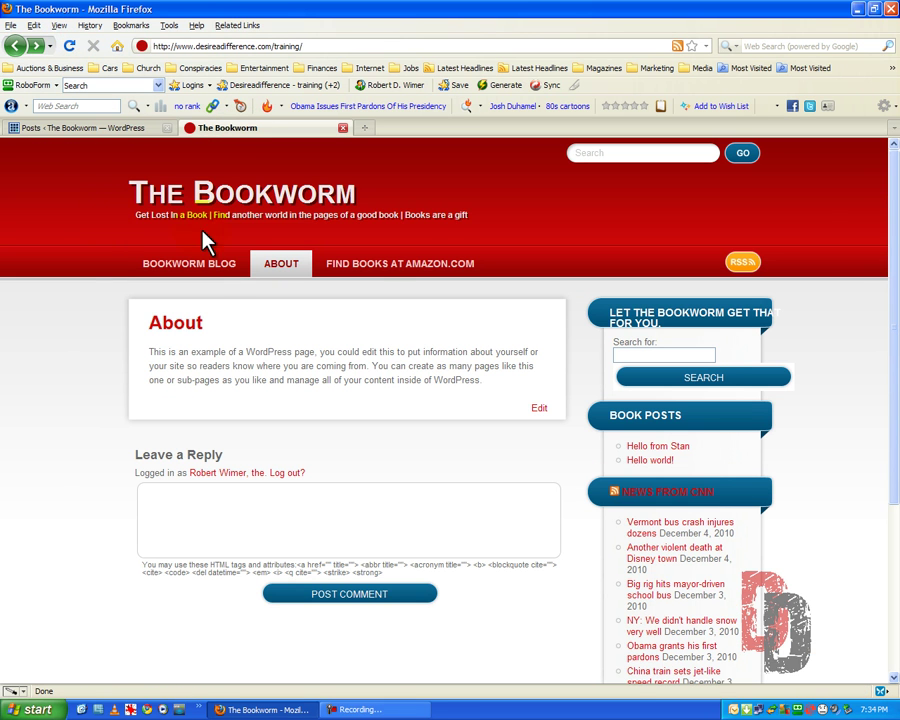
left_click(183, 265)
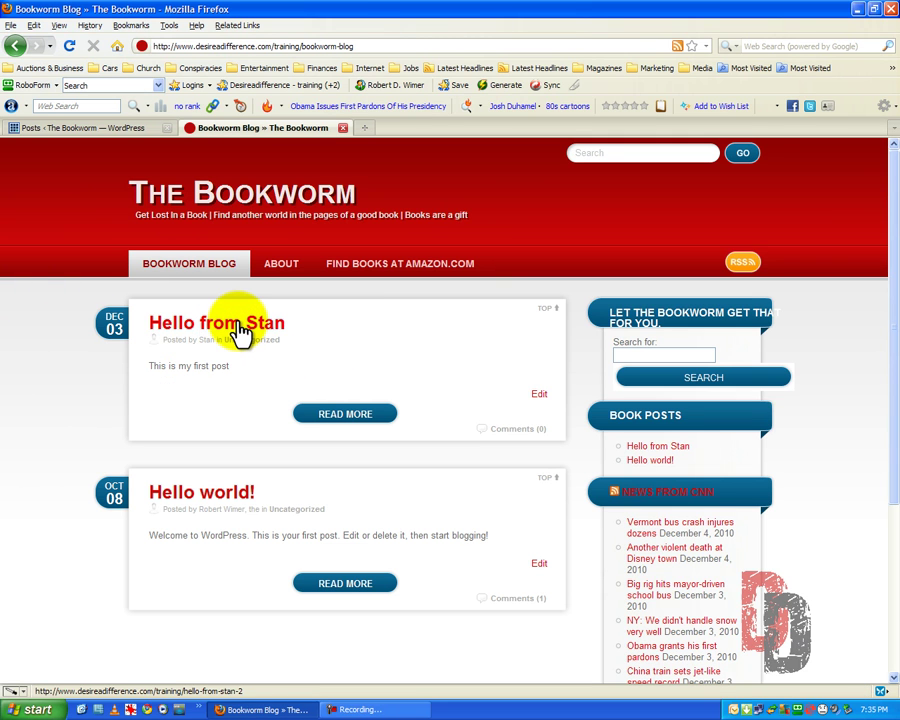
left_click(236, 328)
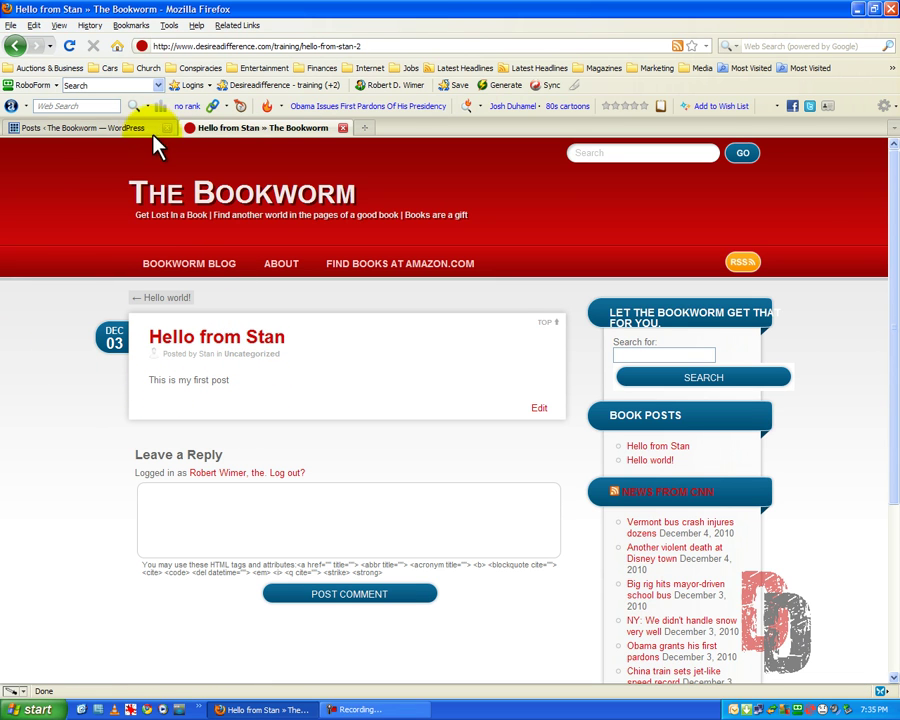
left_click(226, 207)
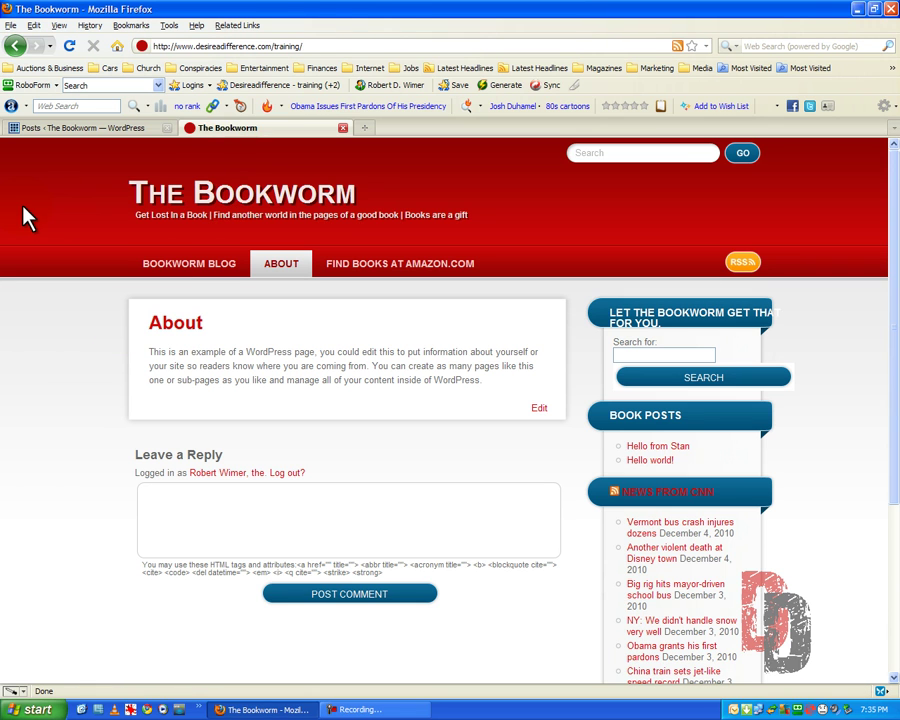
left_click(118, 128)
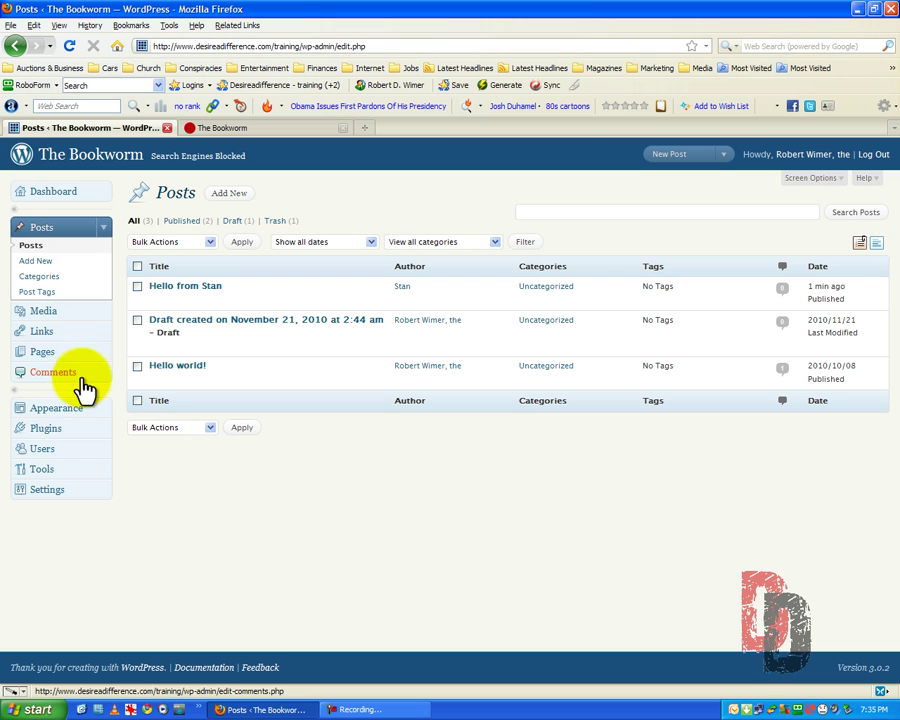
On the Users page, change the contributor's role to Author.
left_click(42, 449)
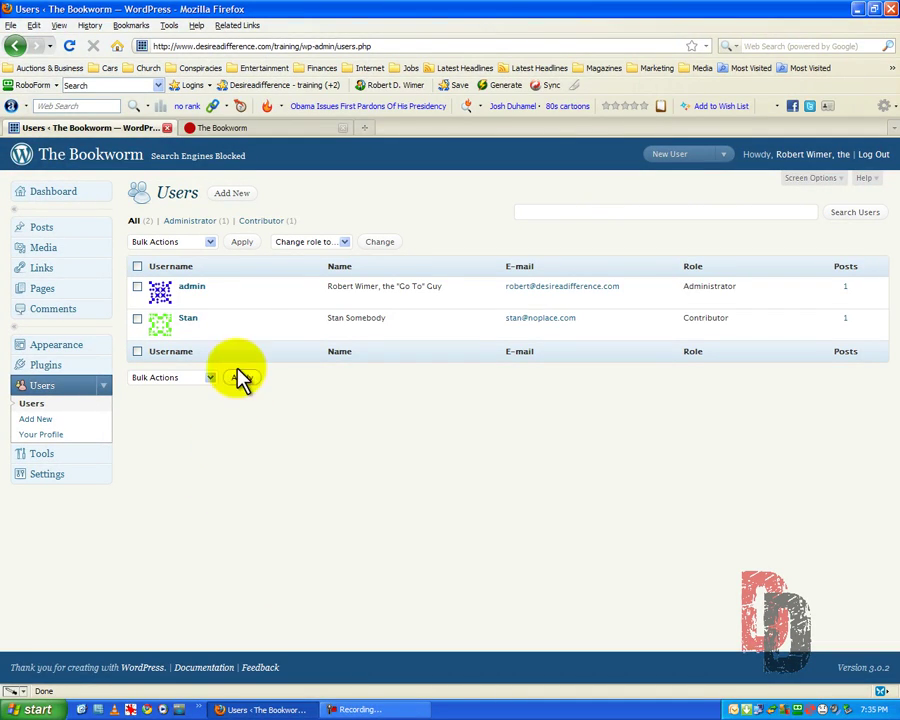
mouse_move(199, 289)
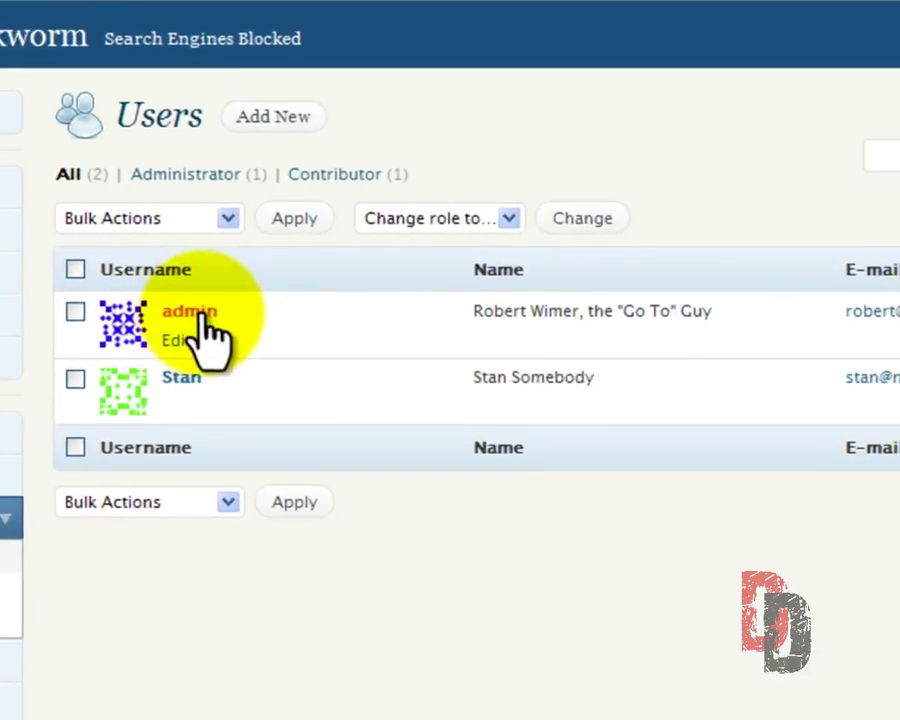
mouse_move(208, 366)
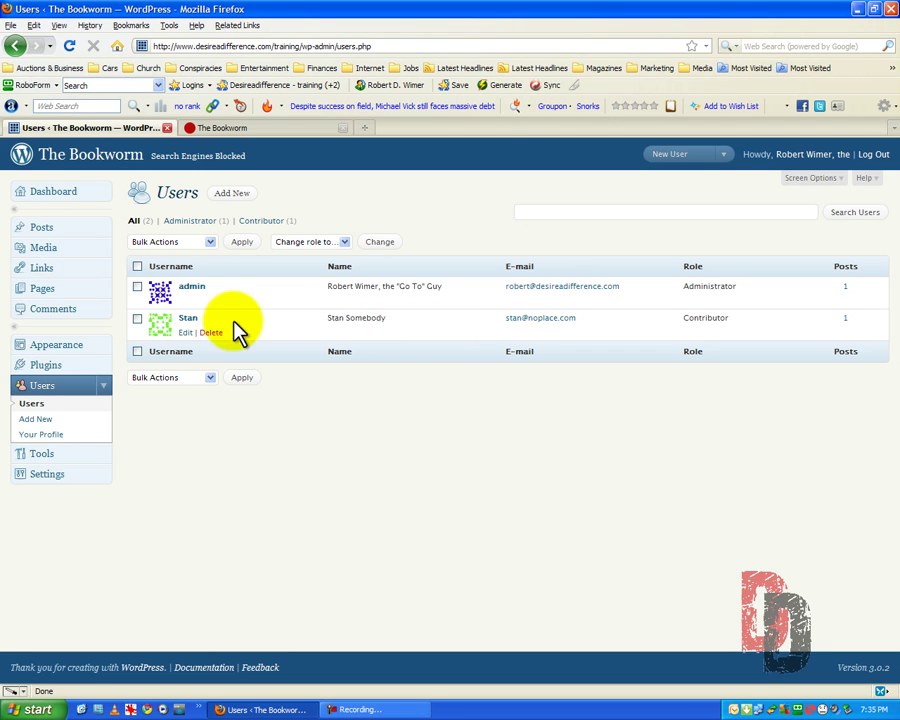
left_click(138, 319)
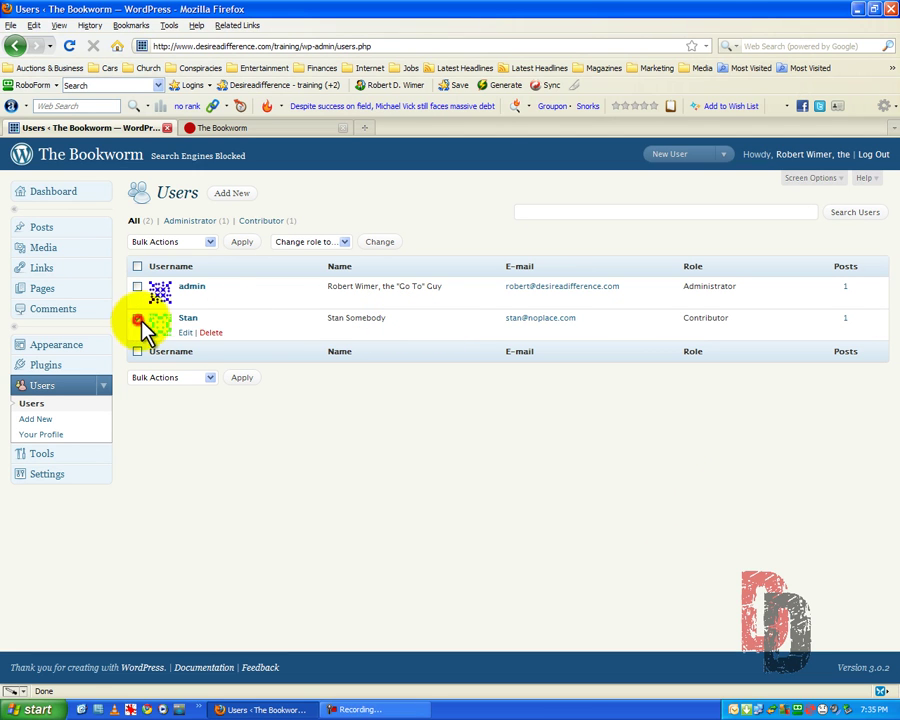
left_click(209, 243)
left_click(207, 243)
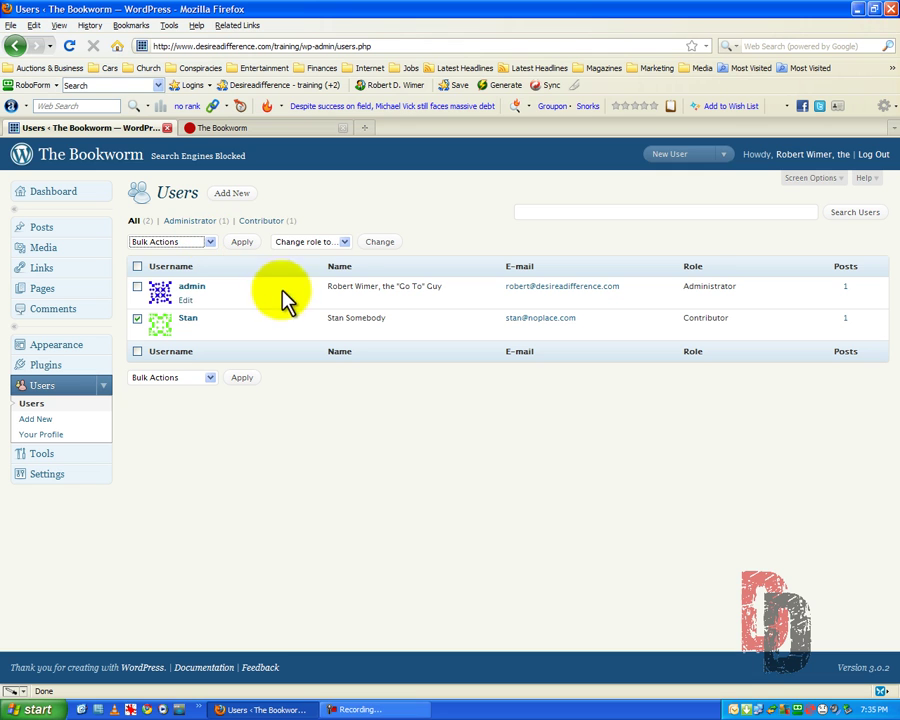
left_click(343, 243)
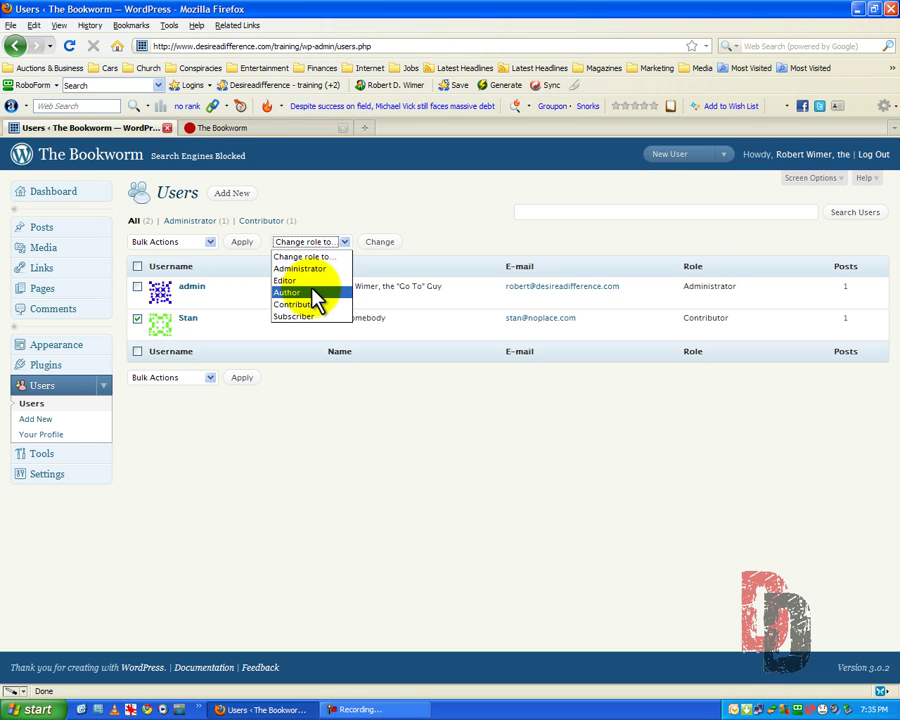
left_click(315, 294)
left_click(372, 243)
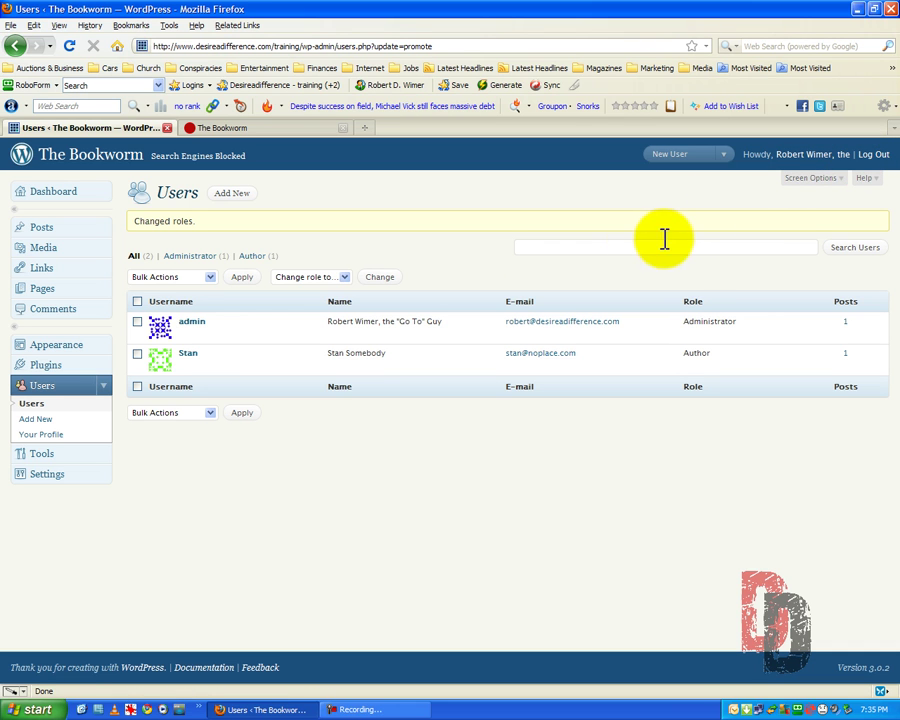
Log out and sign in with the author's username and password, dismissing RoboForm's save prompt.
left_click(870, 157)
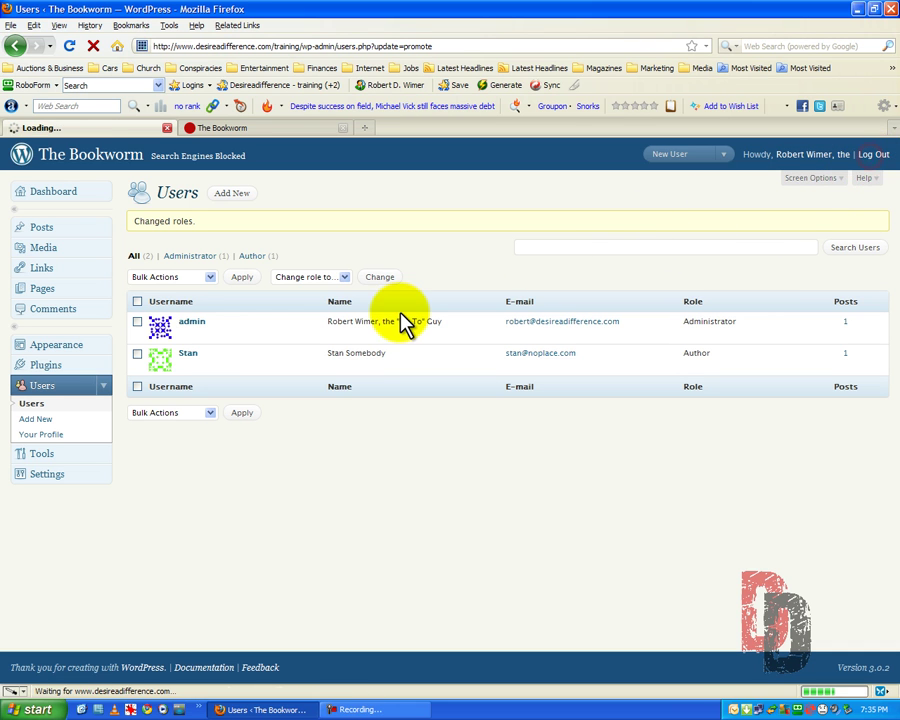
left_click(373, 348)
type("Sta")
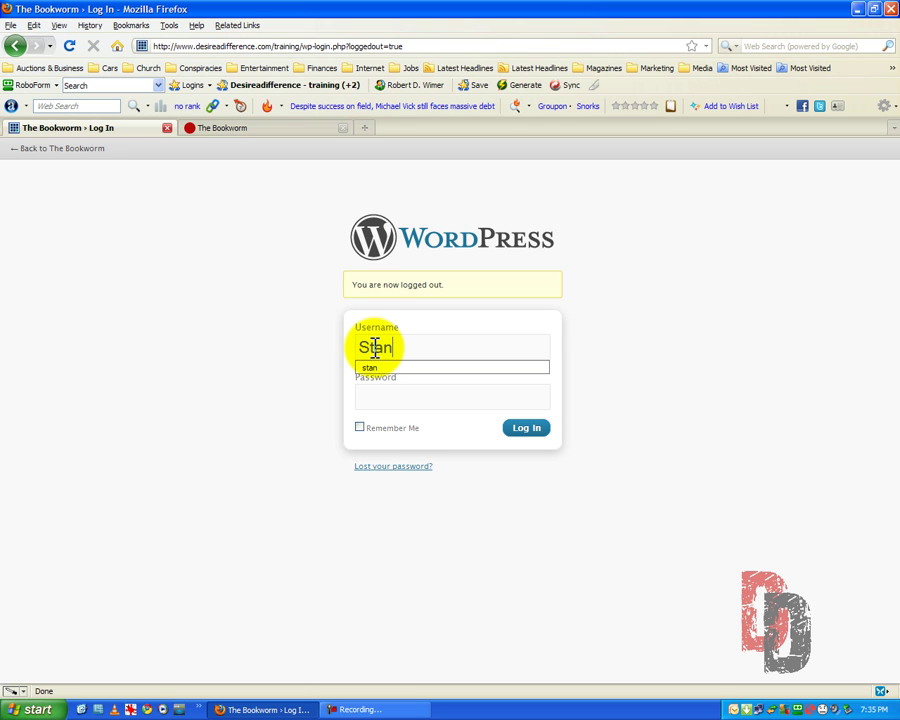
type("n")
key("Tab")
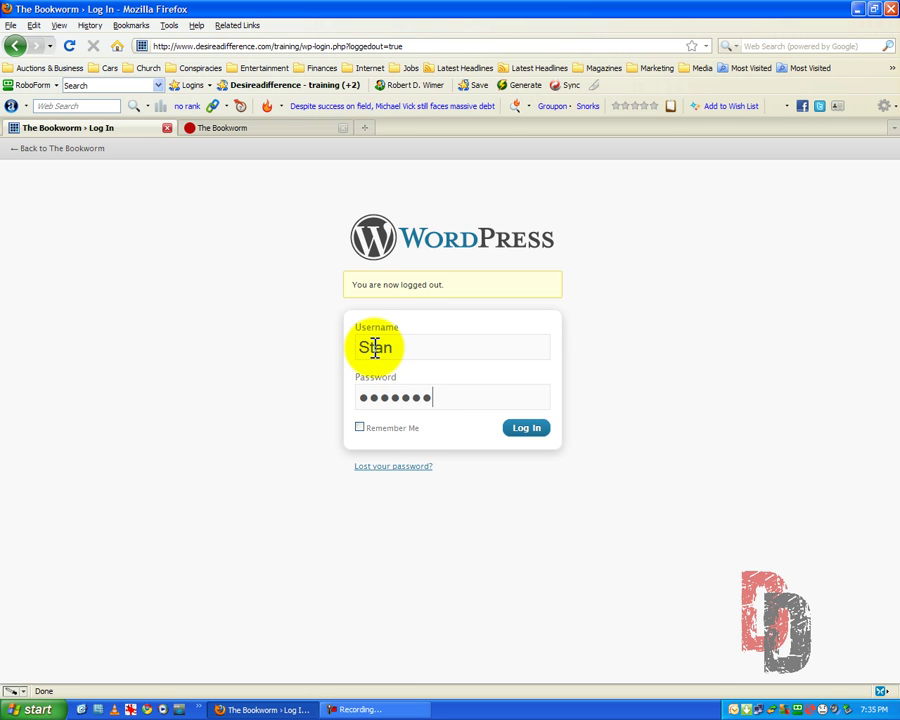
left_click(526, 428)
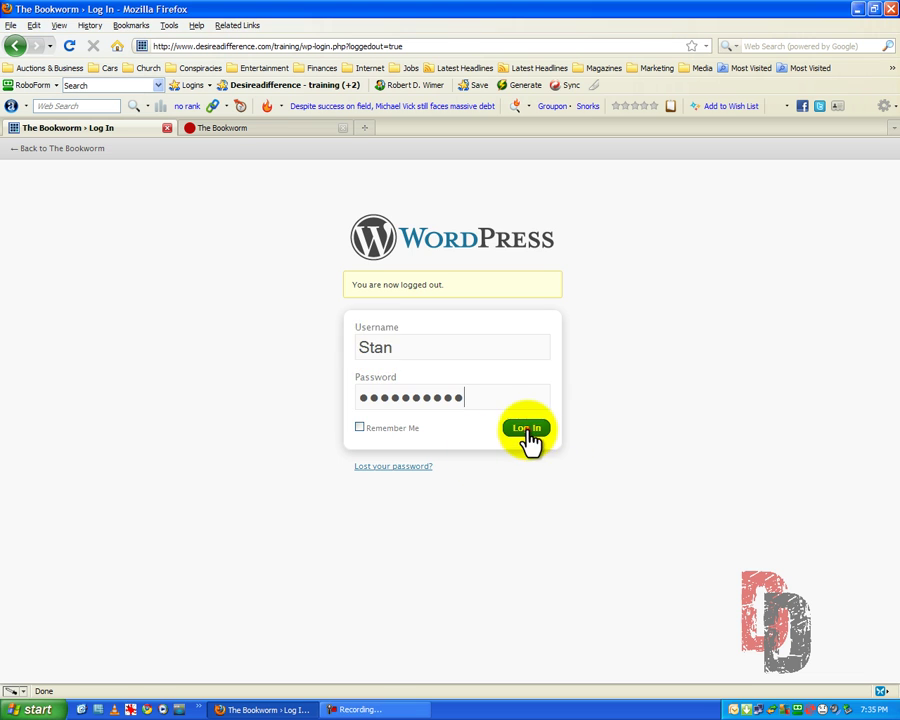
left_click(489, 425)
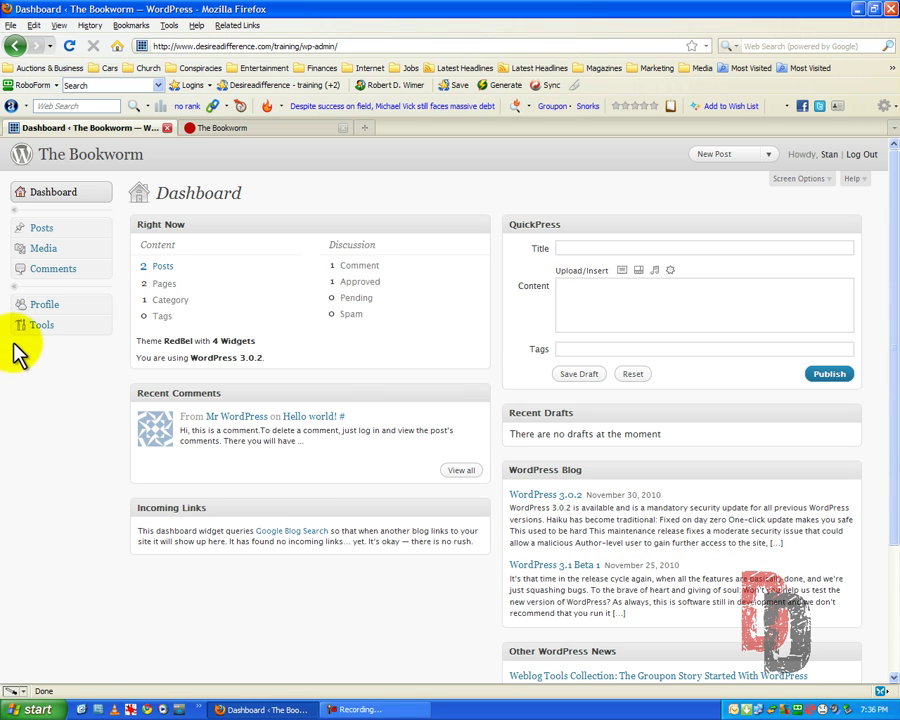
Create the post 'I'm Stan the Man' with body 'This is my second post.' and publish it.
left_click(40, 228)
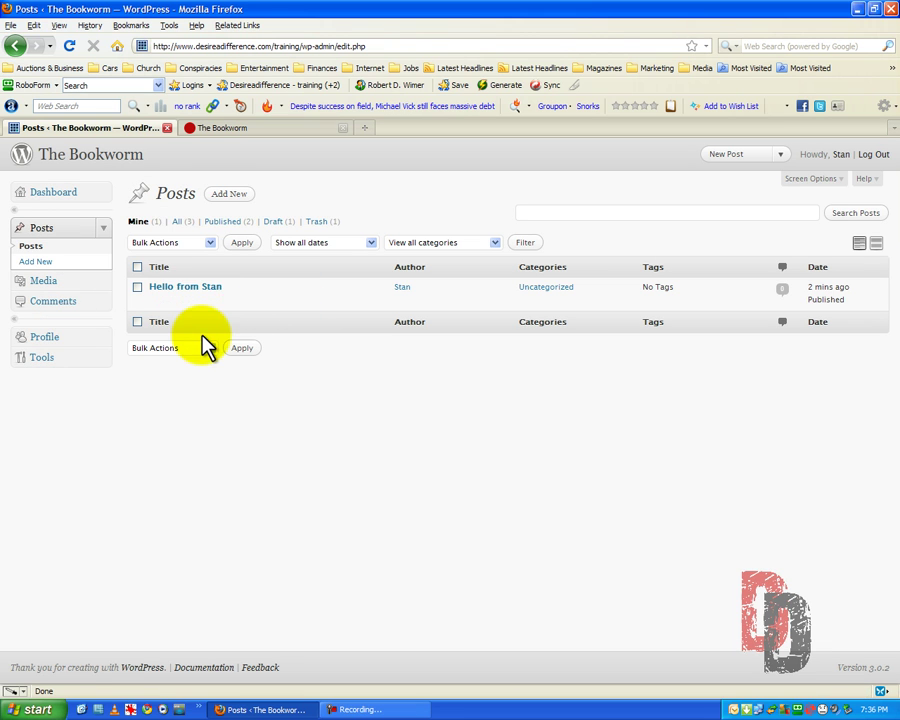
left_click(228, 196)
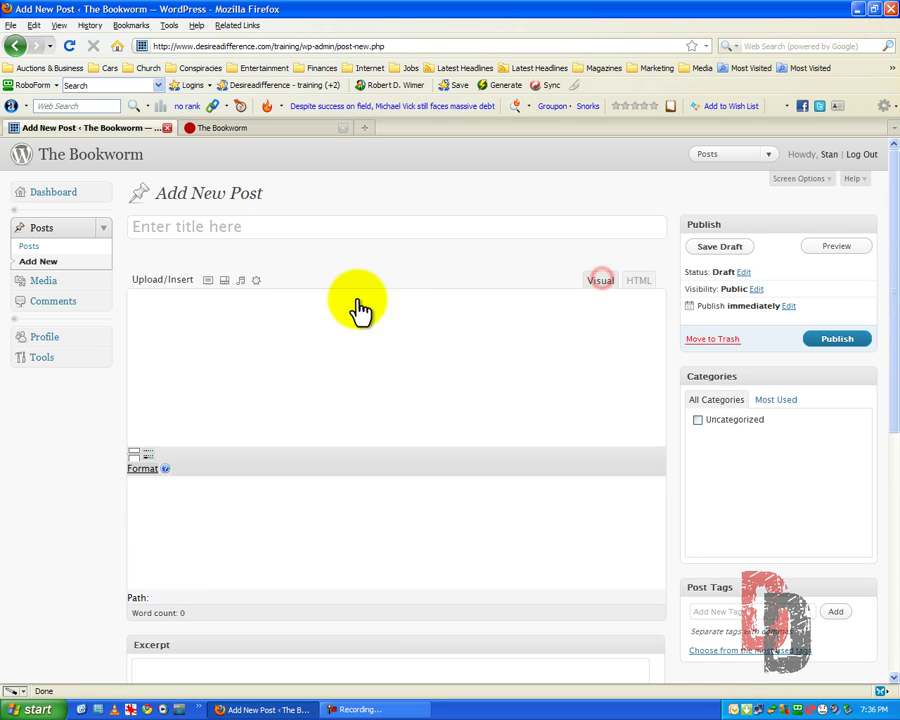
left_click(167, 341)
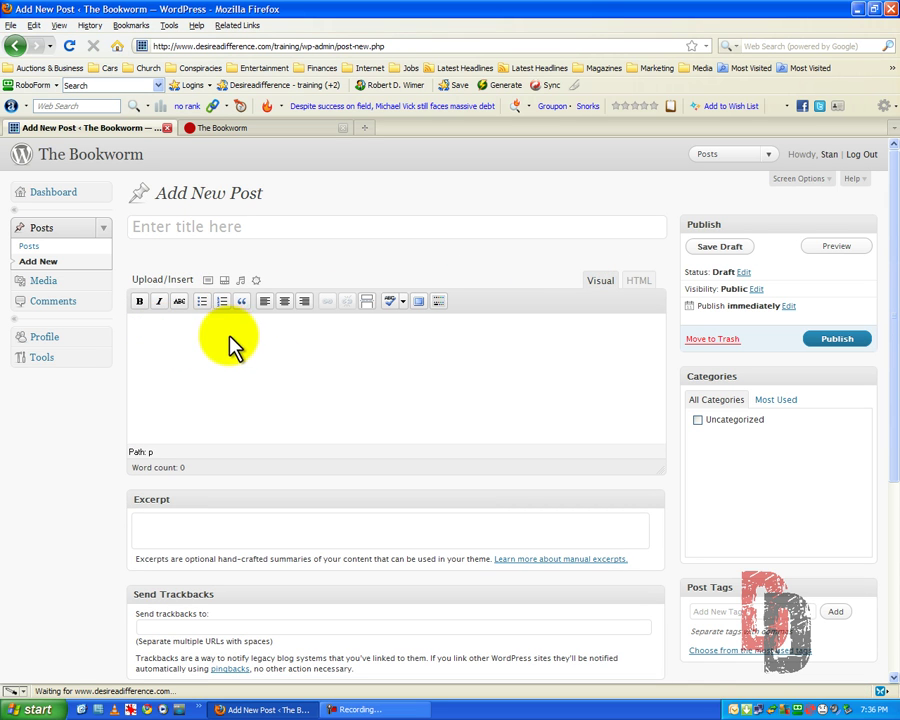
left_click(184, 228)
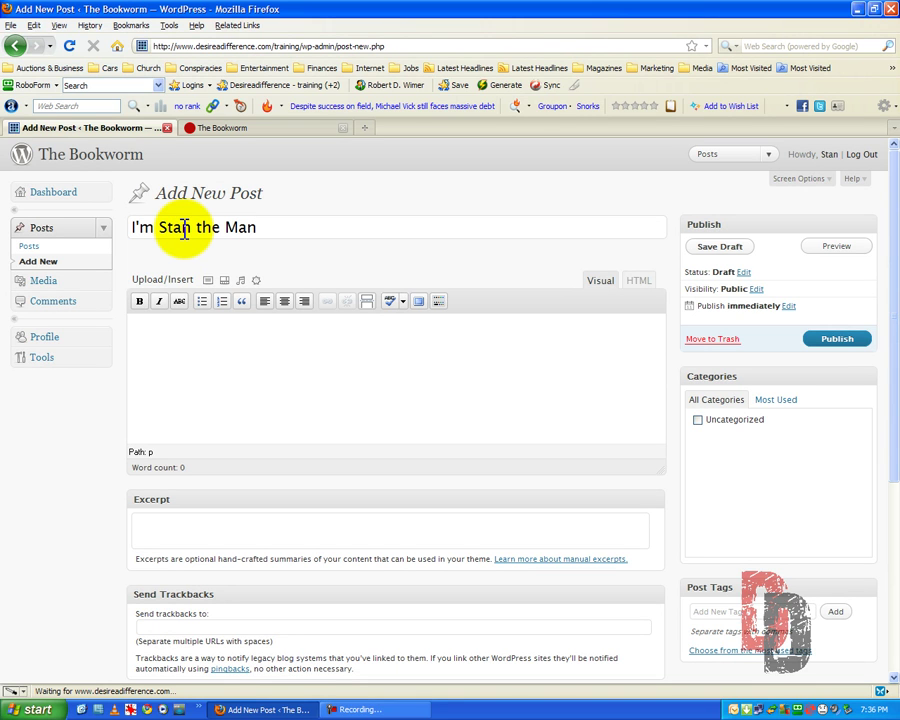
left_click(150, 340)
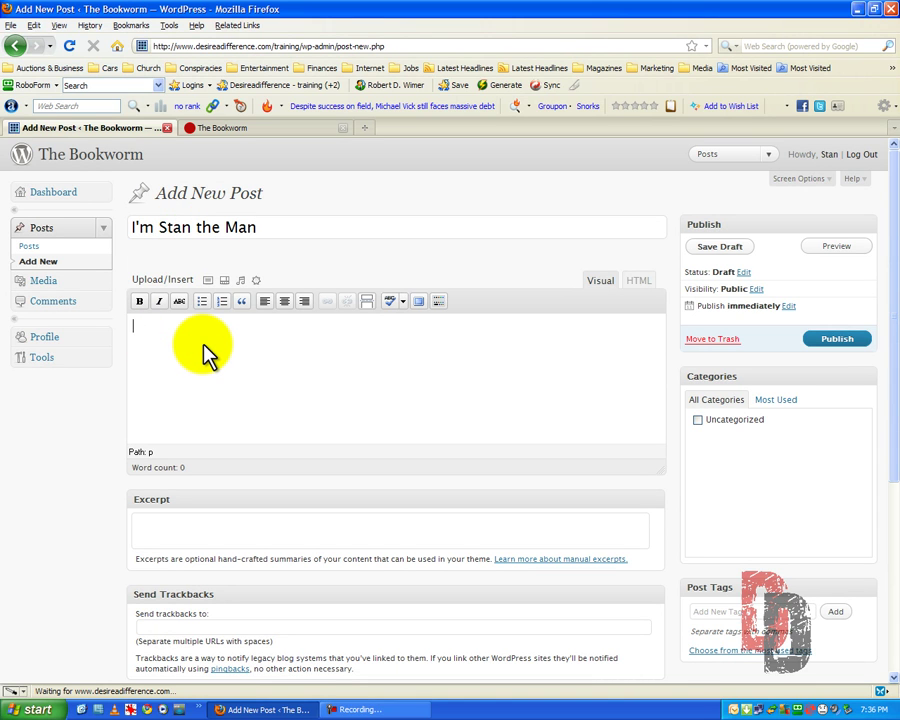
type("This is my second post.")
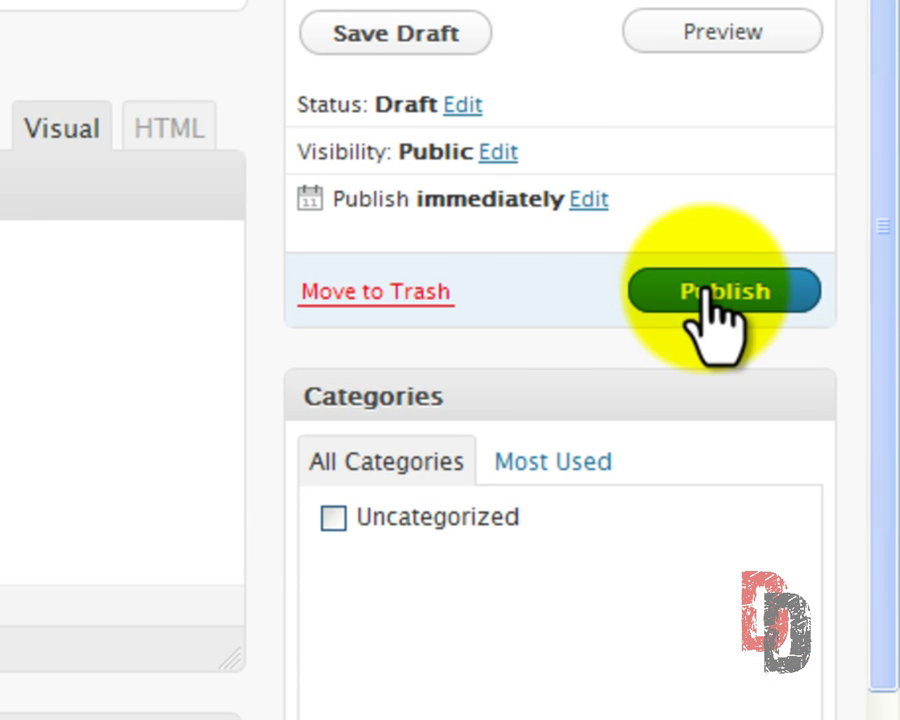
left_click(706, 292)
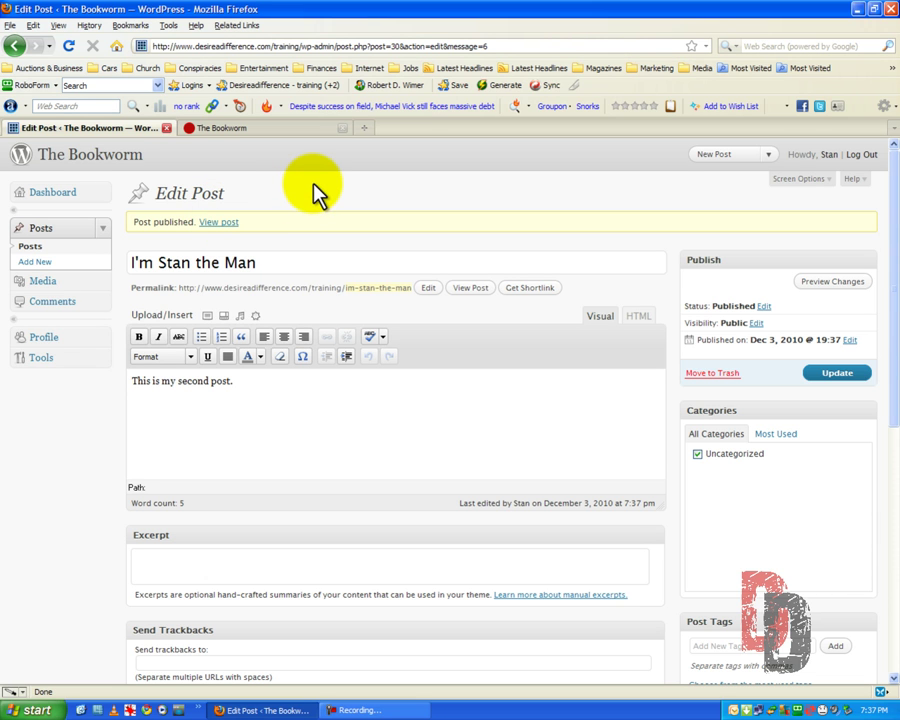
Reload the live Bookworm site and check that 'I'm Stan the Man' appears in the Bookworm Blog listing.
left_click(237, 127)
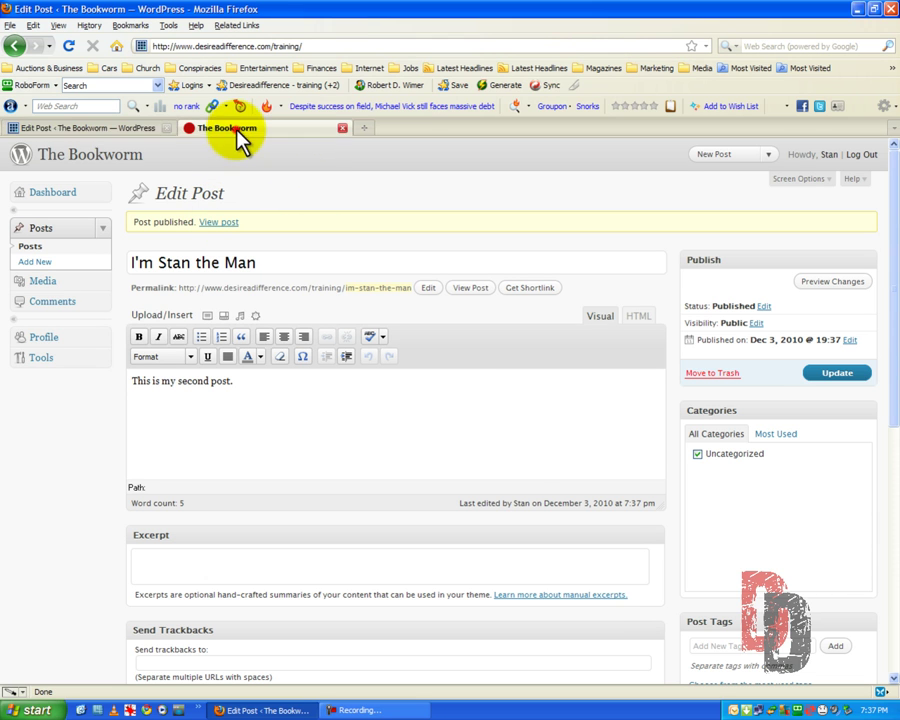
left_click(67, 46)
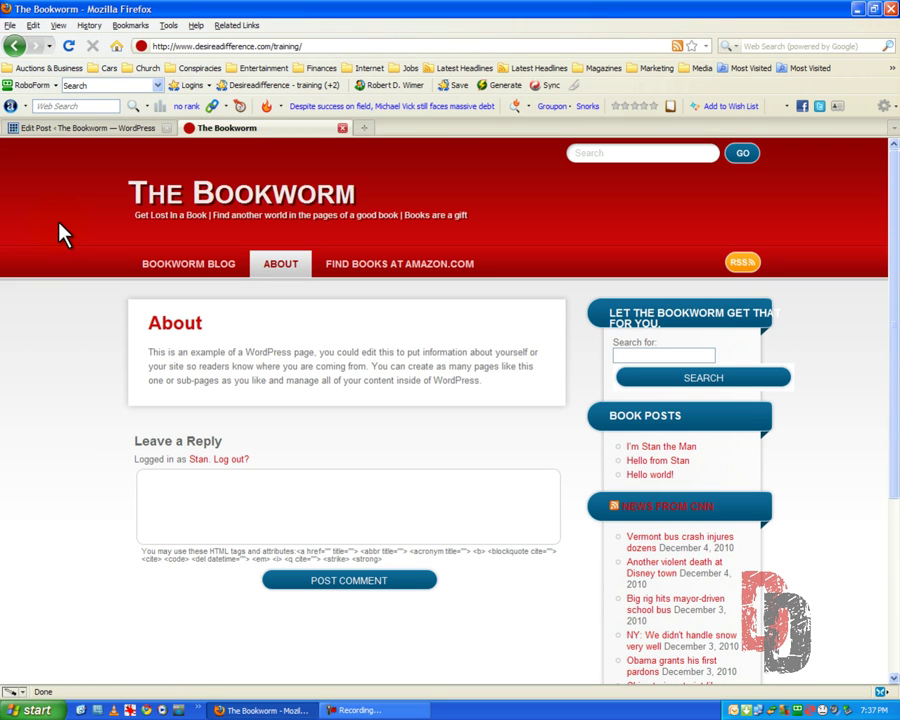
left_click(185, 272)
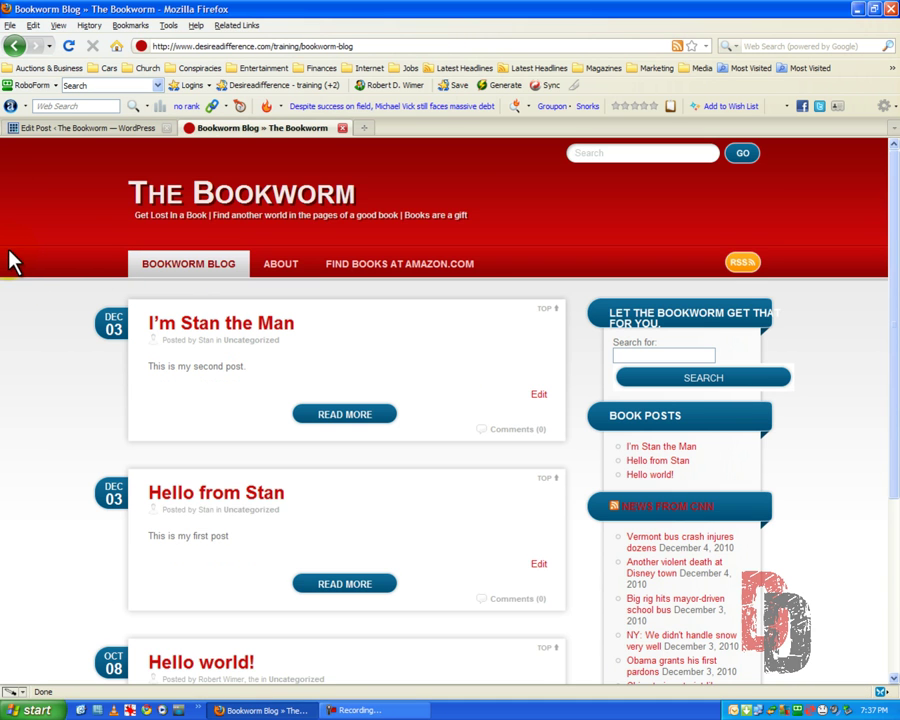
scroll(10, 258, "down", 2)
scroll(12, 258, "down", 2)
scroll(14, 258, "up", 4)
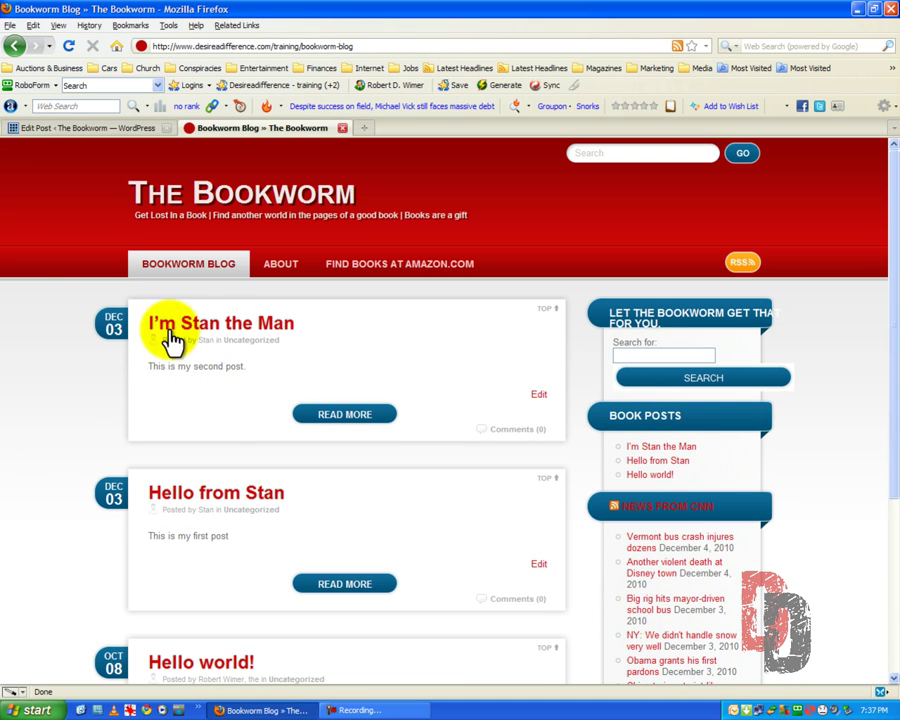
Open the 'I'm Stan the Man' post page, then return to the site's home page.
left_click(227, 337)
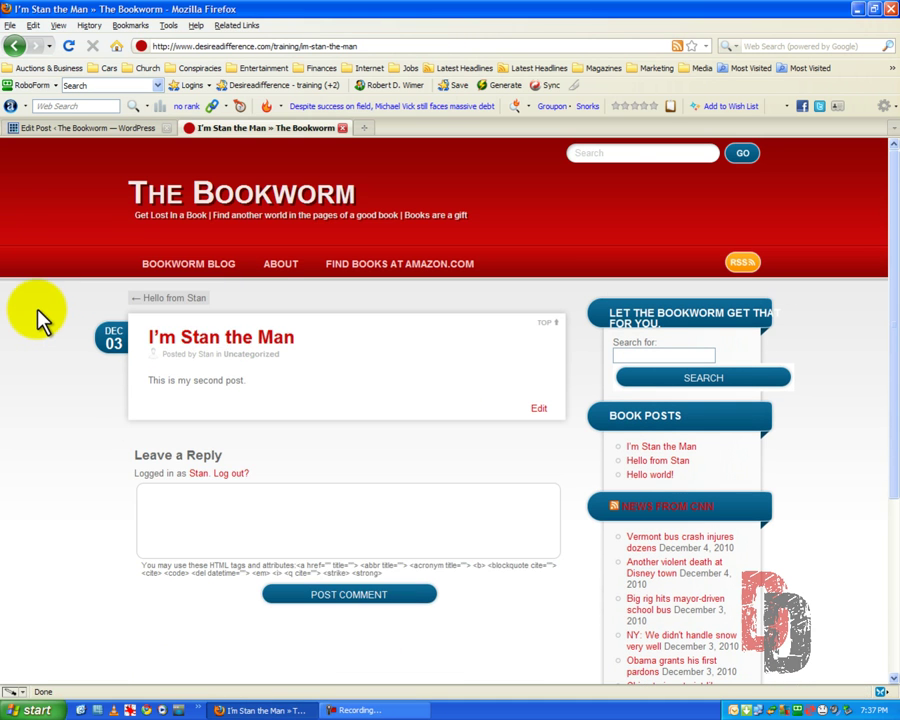
scroll(38, 292, "down", 2)
scroll(40, 290, "up", 2)
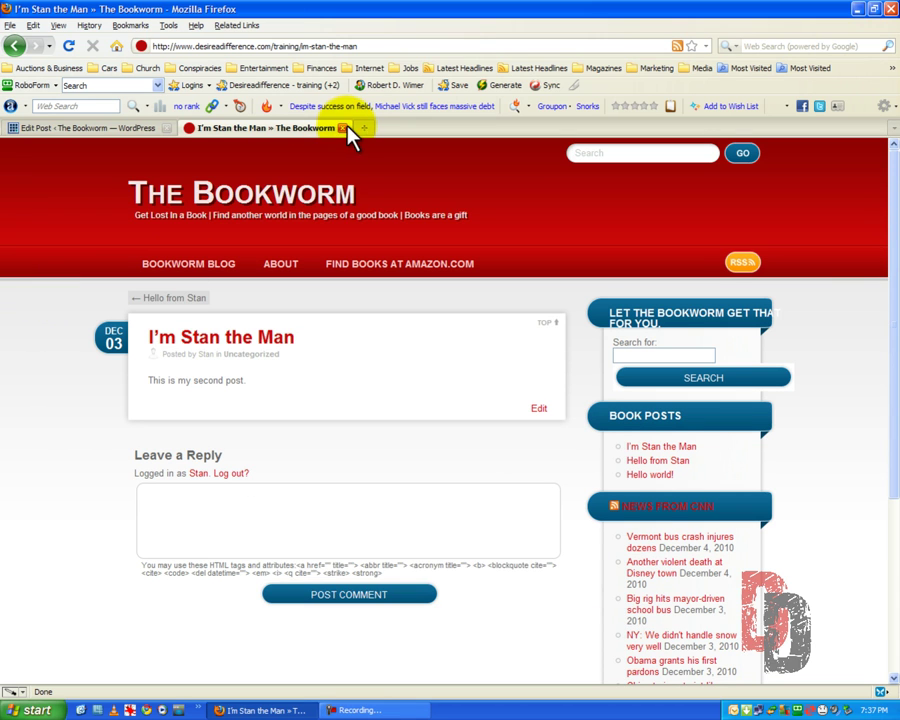
left_click(142, 190)
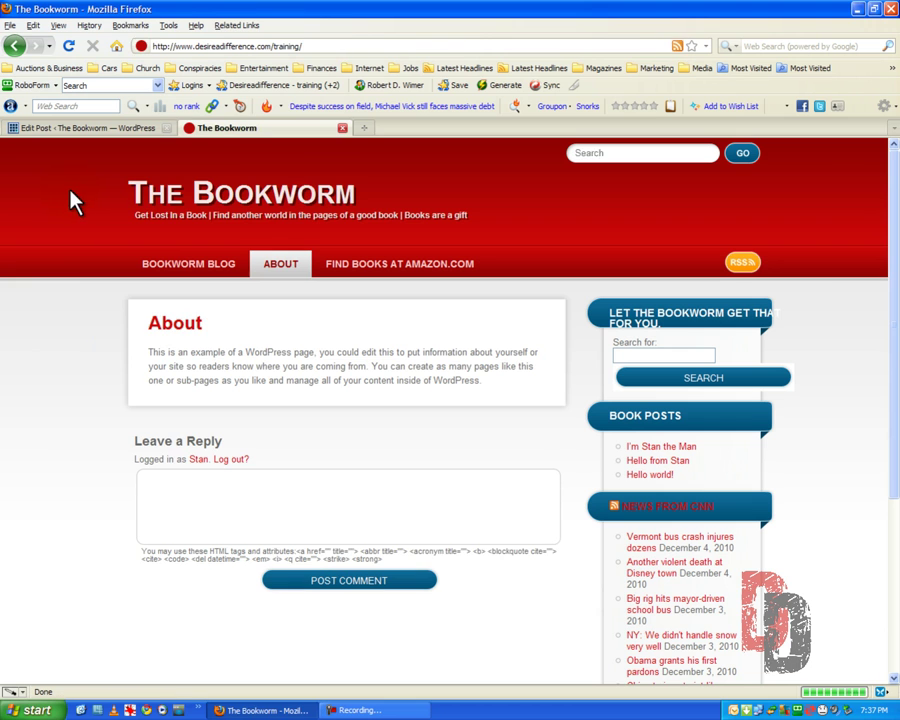
Close The Bookworm tab, log Stan out of WordPress, and minimize Firefox to the desktop.
left_click(342, 128)
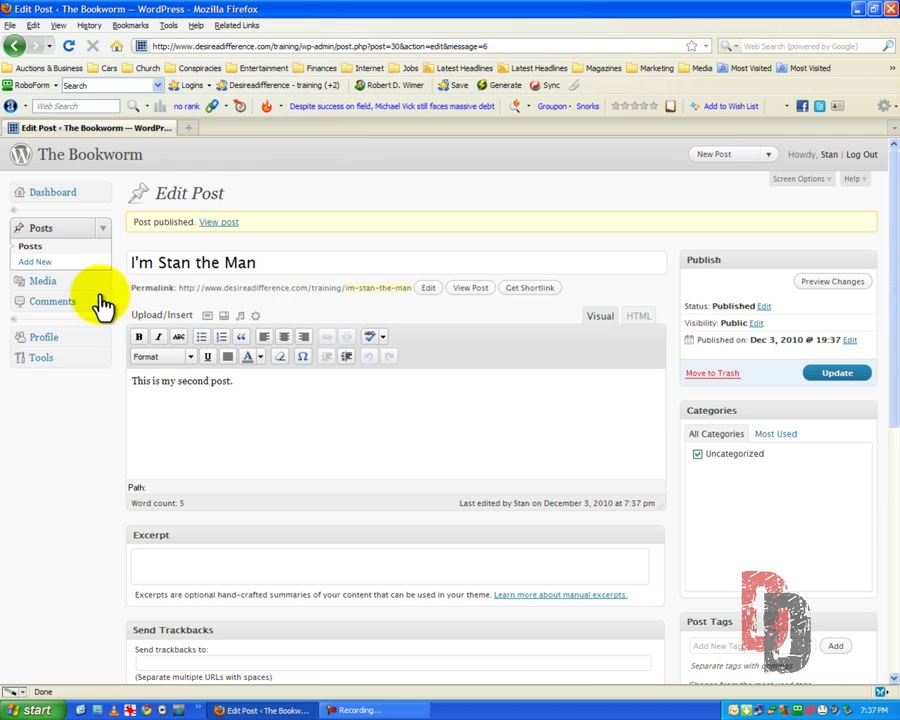
left_click(867, 155)
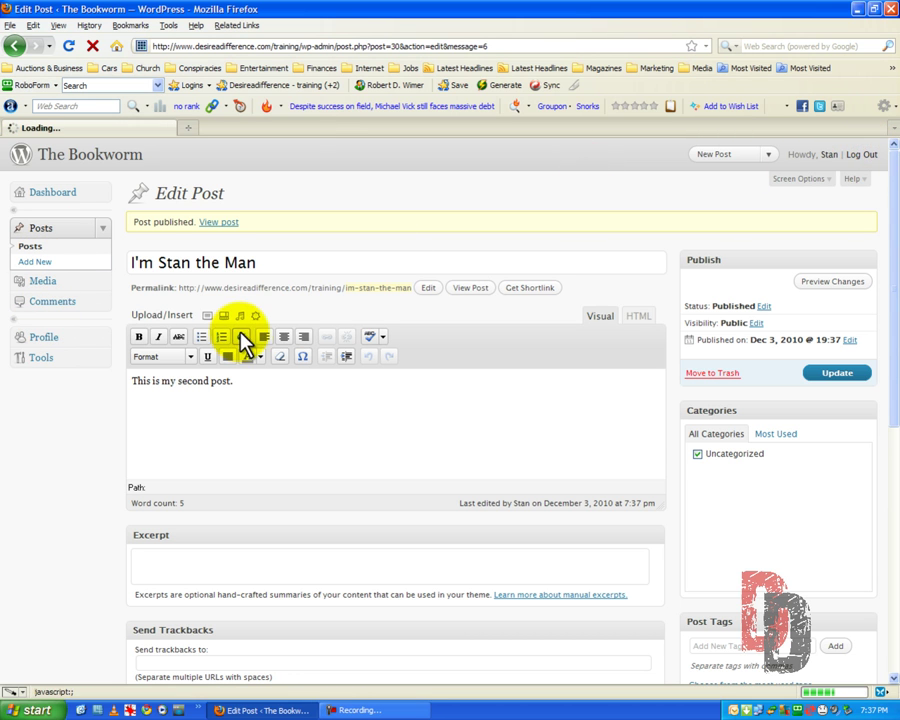
left_click(859, 10)
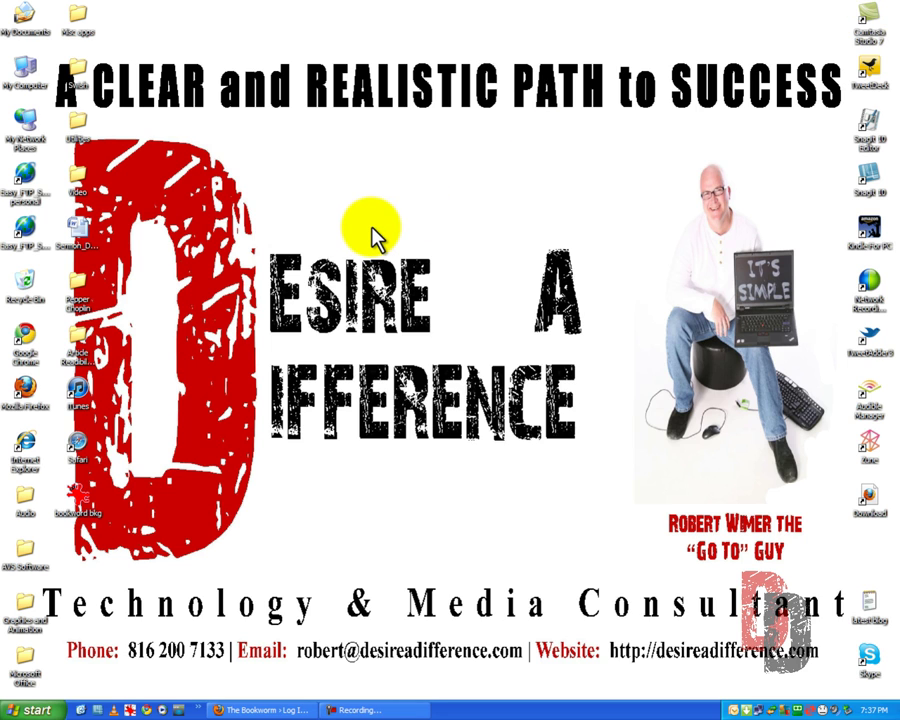